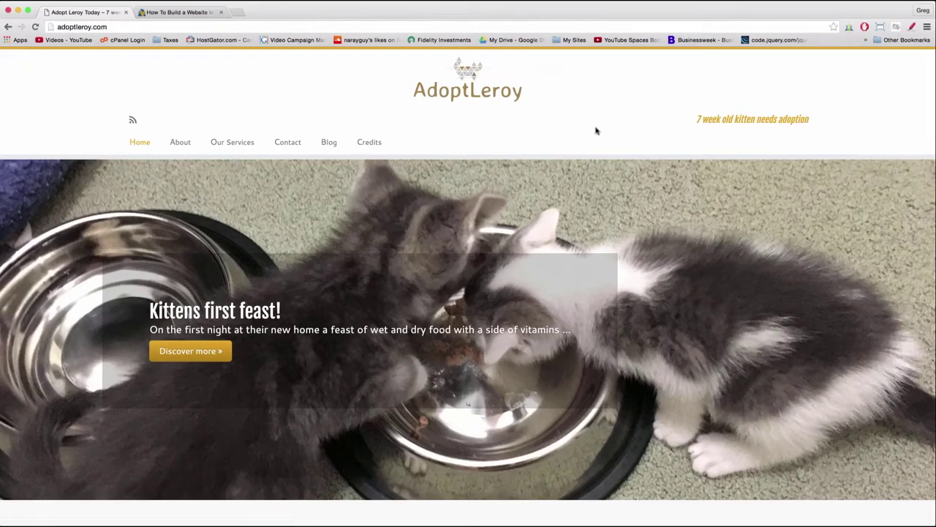
Step: Load the admin area at adoptleroy.com/wp-admin
scroll(507, 125, "down", 3)
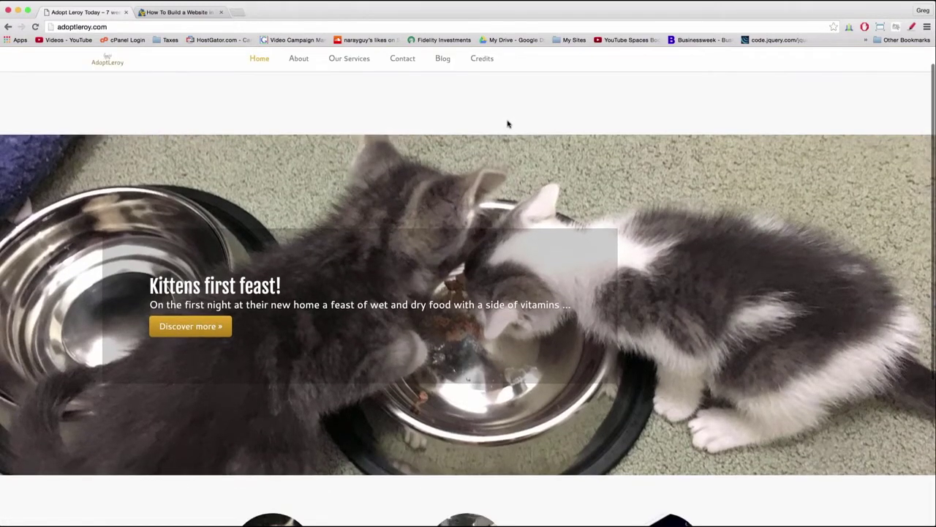
scroll(508, 124, "down", 5)
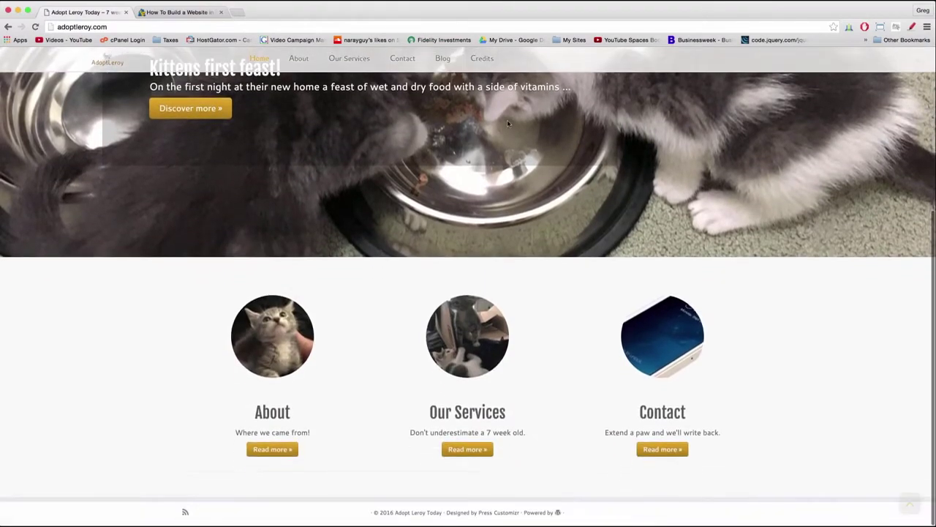
scroll(506, 119, "up", 8)
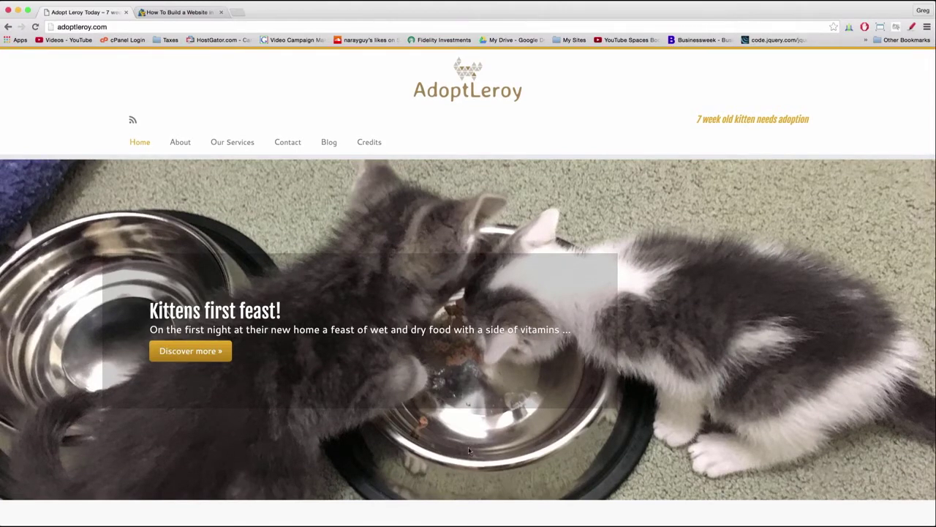
scroll(569, 343, "down", 5)
scroll(568, 343, "up", 5)
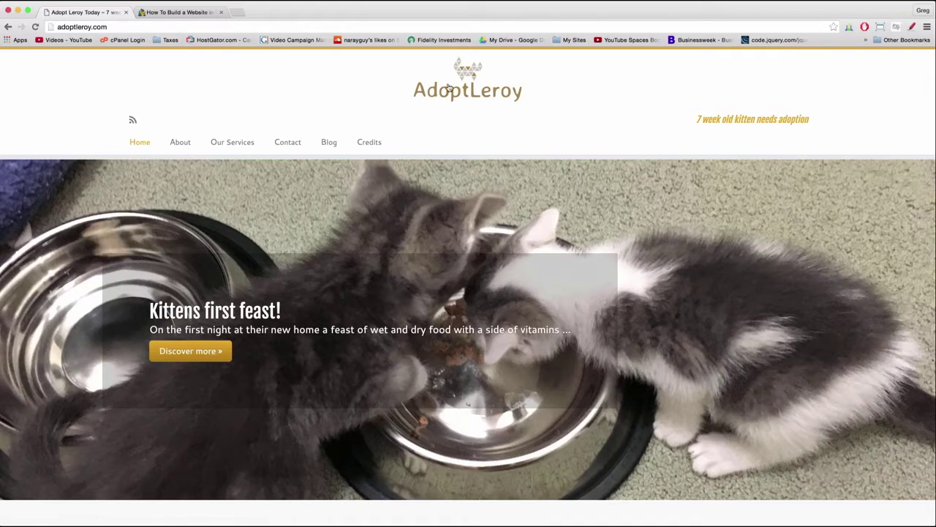
left_click(128, 26)
left_click(128, 25)
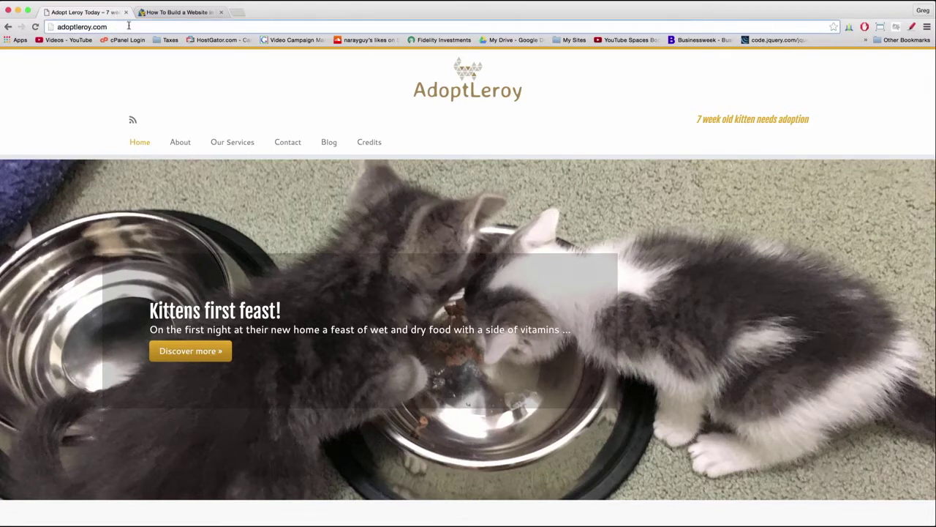
type("/wp-admin")
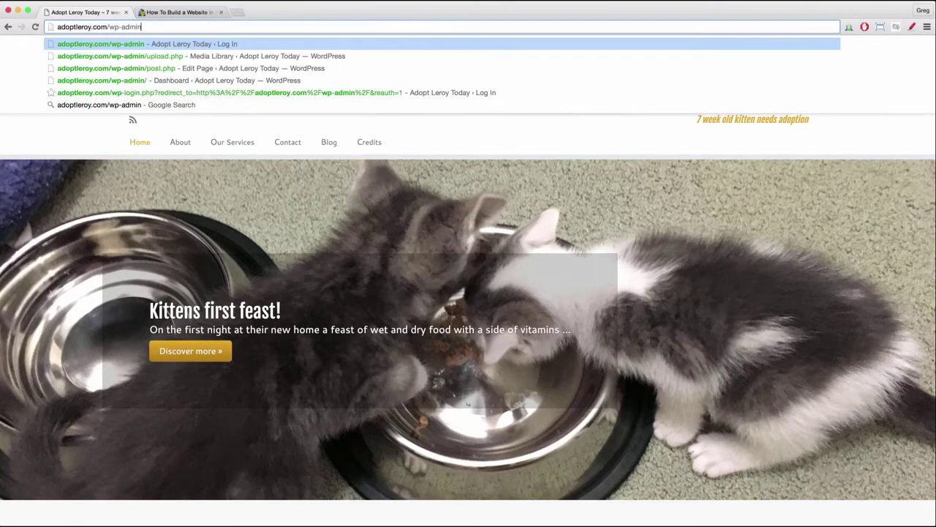
key("Return")
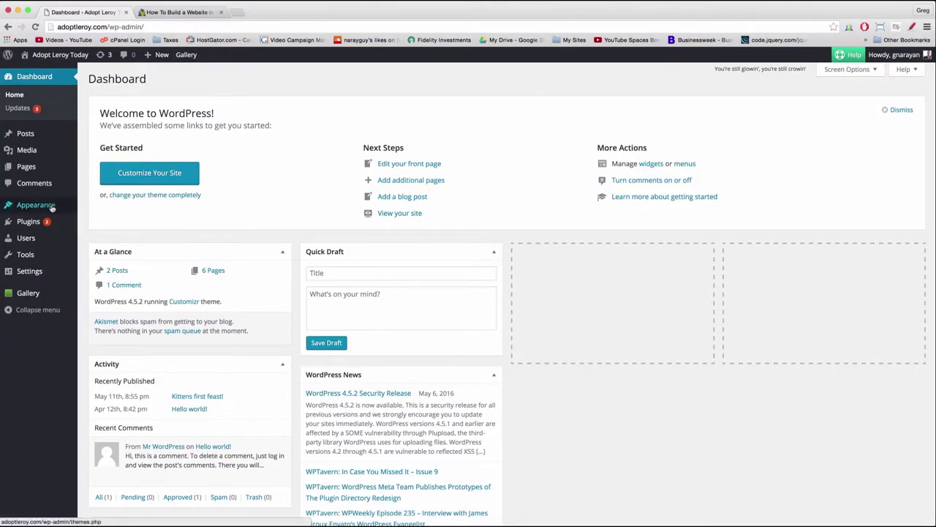
Step: Open Appearance > Customize and enter the Content : home, posts section
mouse_move(44, 205)
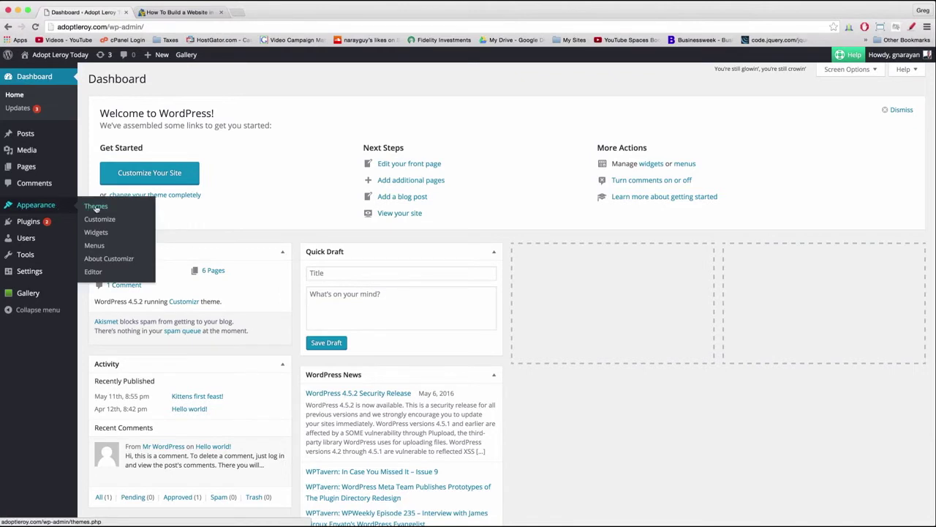
left_click(100, 221)
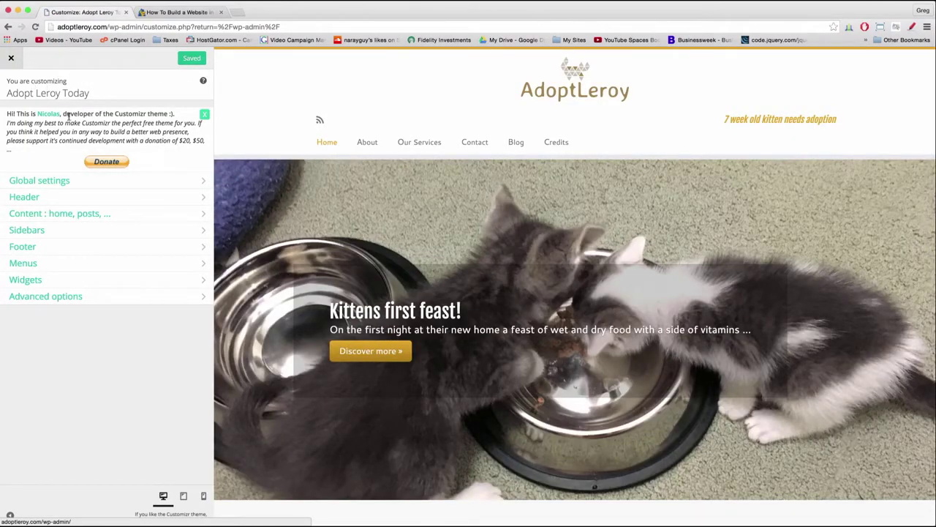
left_click(71, 214)
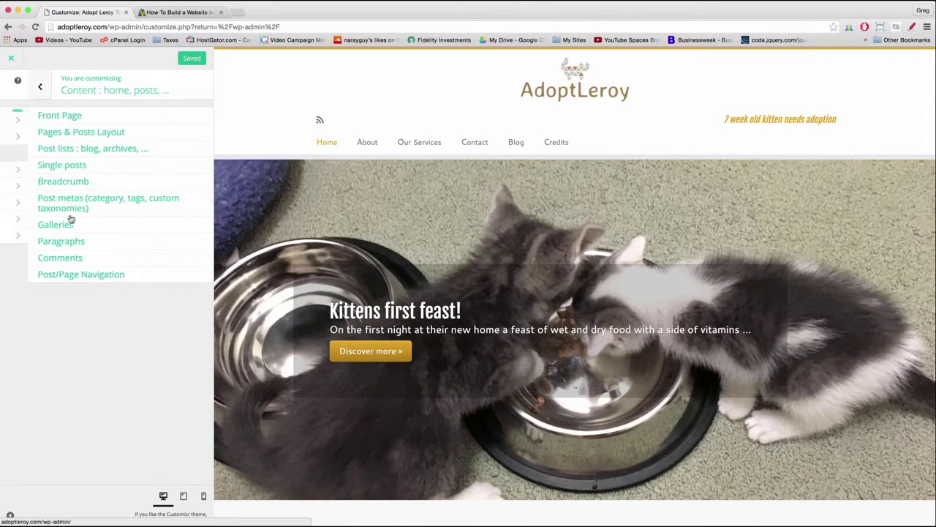
Step: Open Front Page settings and scroll down to the Slider Options
left_click(192, 115)
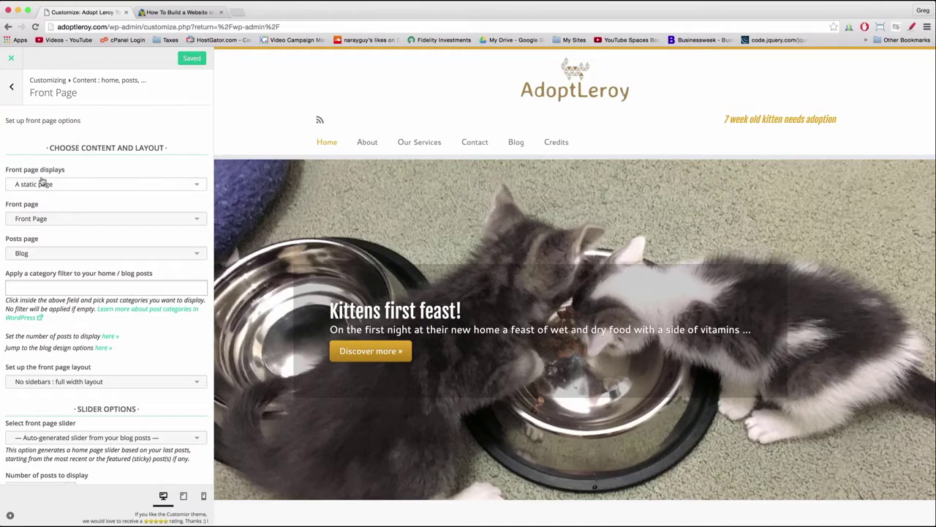
scroll(32, 252, "down", 2)
scroll(31, 255, "down", 3)
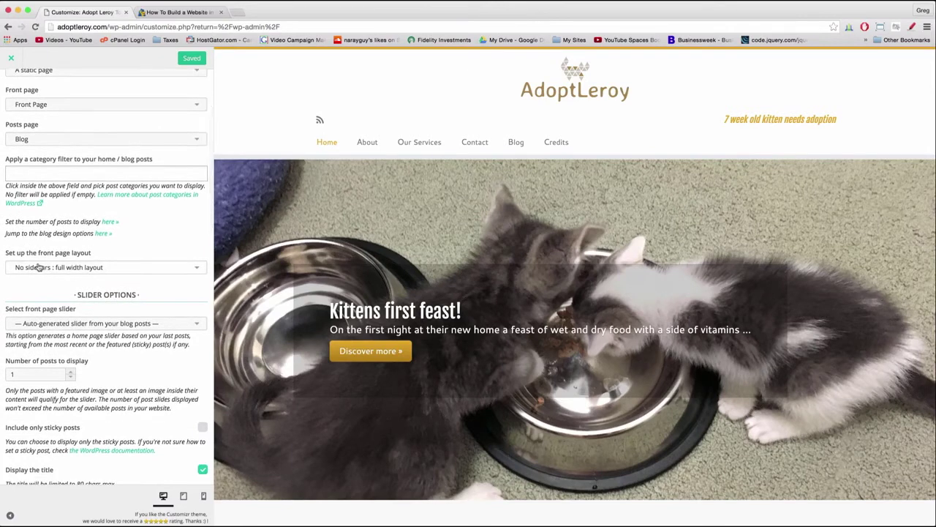
scroll(91, 271, "down", 1)
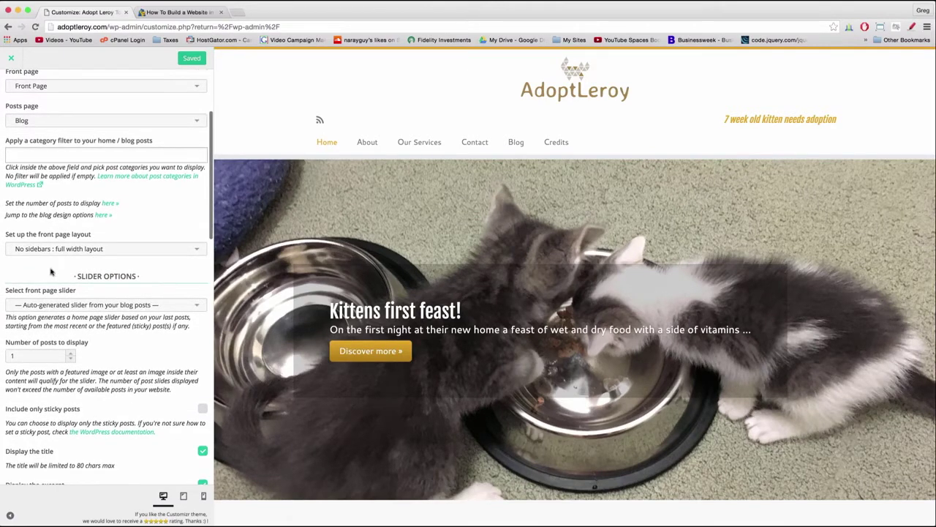
scroll(144, 279, "down", 7)
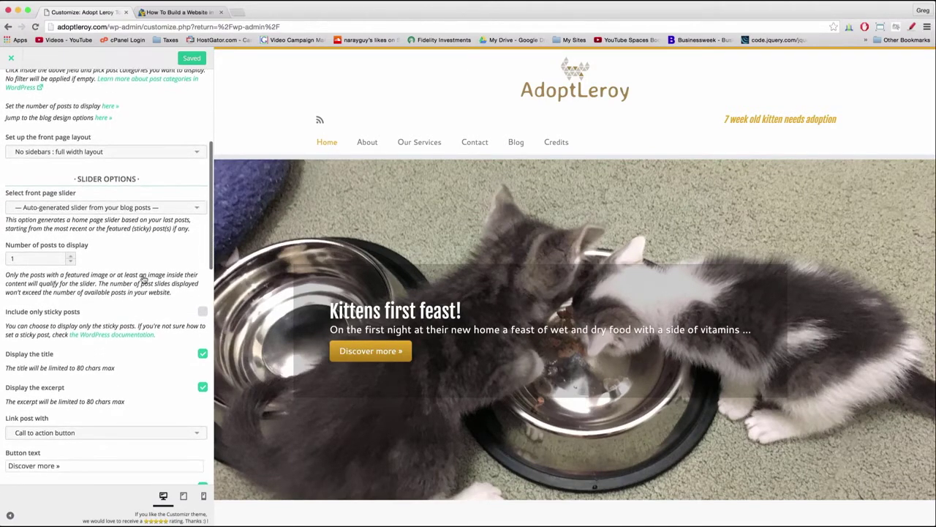
scroll(144, 279, "down", 1)
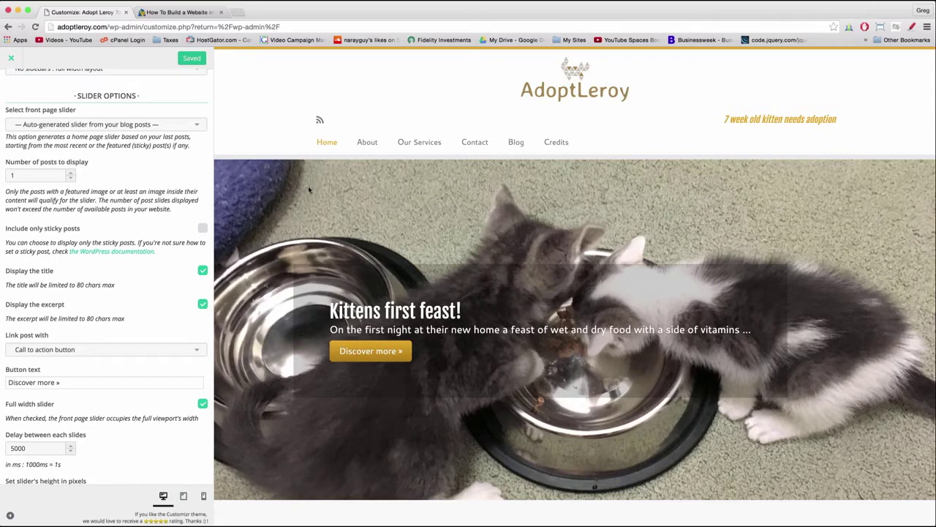
Step: Try Demo Slider, then the auto-generated blog post slider, then No slider on the front page
left_click(172, 124)
left_click(62, 154)
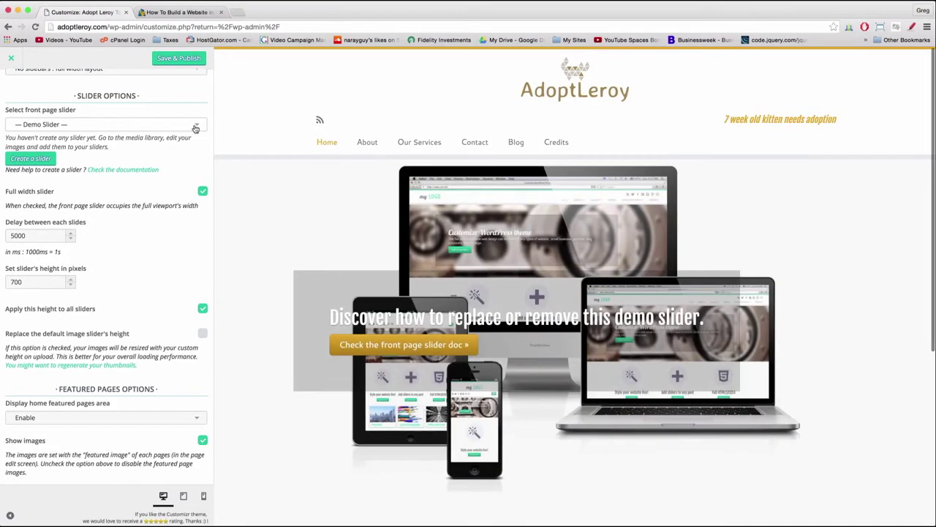
left_click(195, 126)
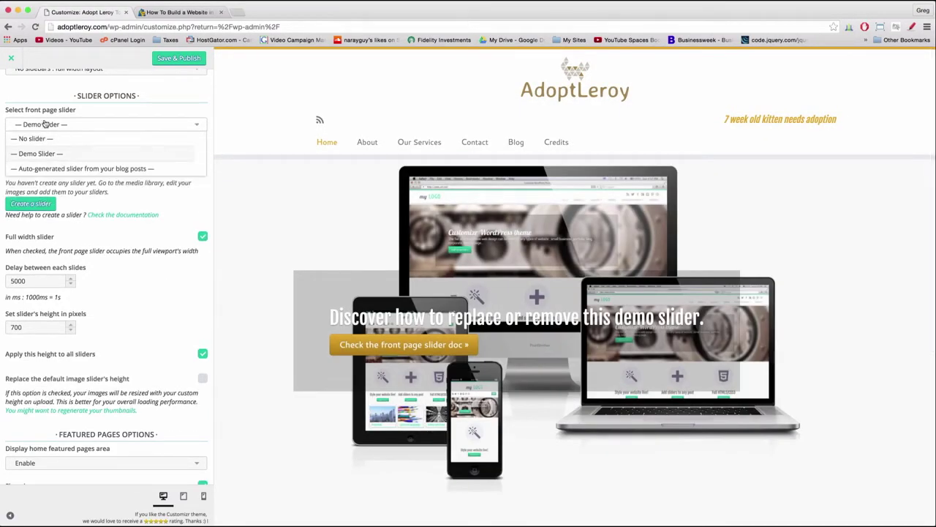
scroll(69, 154, "down", 1)
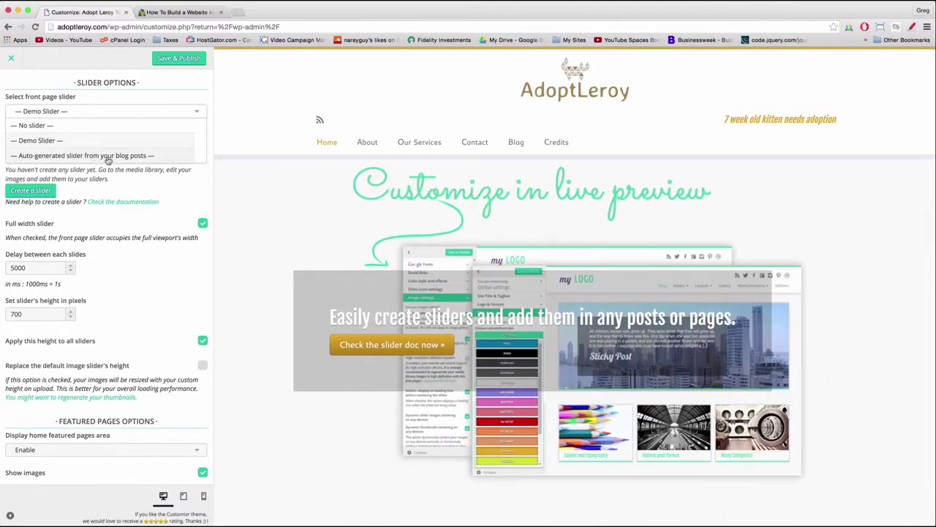
left_click(107, 158)
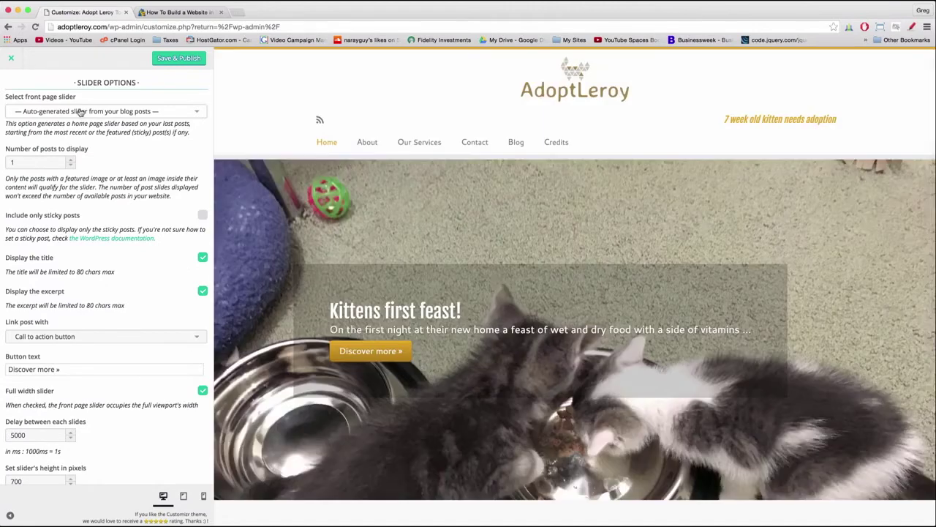
left_click(74, 111)
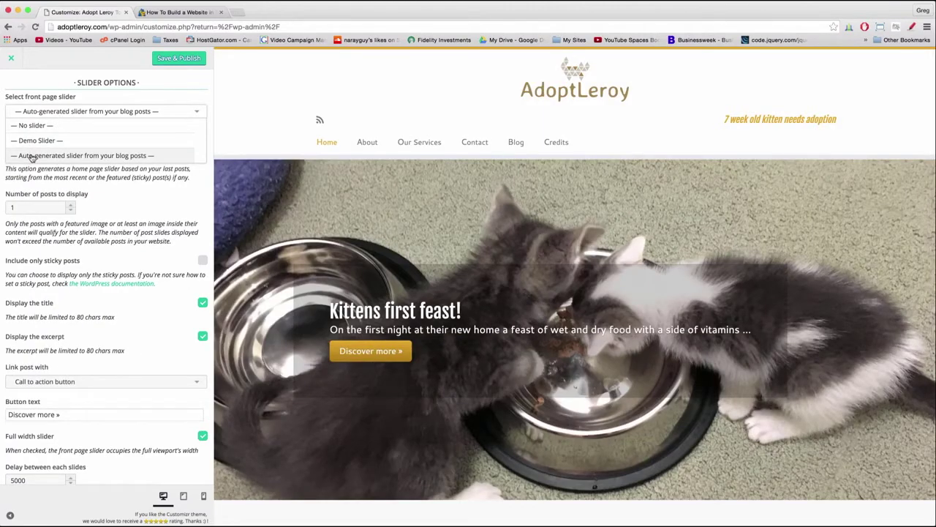
scroll(29, 155, "down", 1)
scroll(69, 123, "up", 3)
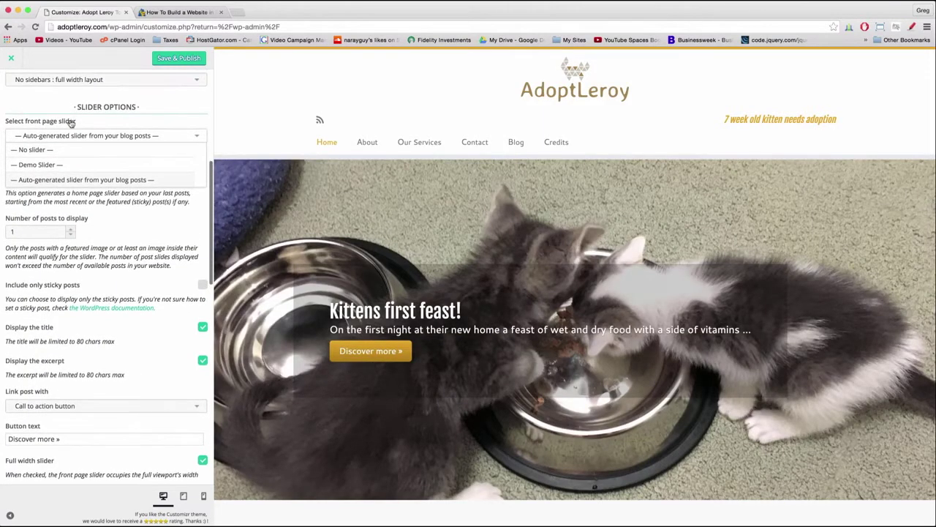
left_click(73, 151)
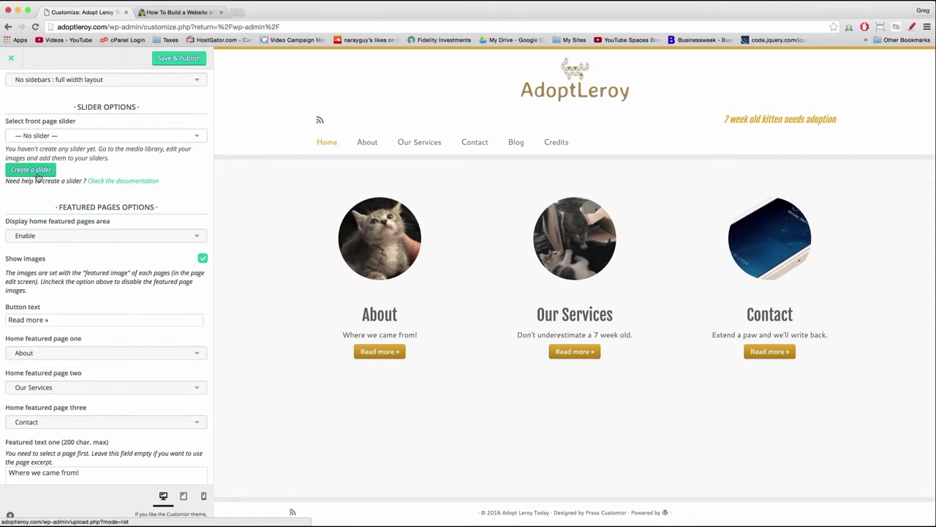
Step: Set the front page slider back to Auto-generated slider from your blog posts
left_click(100, 139)
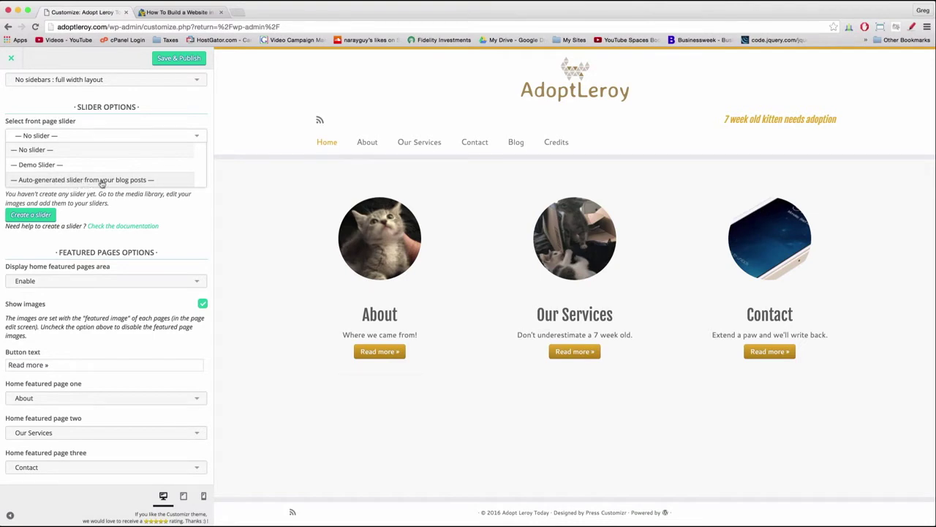
key("Escape")
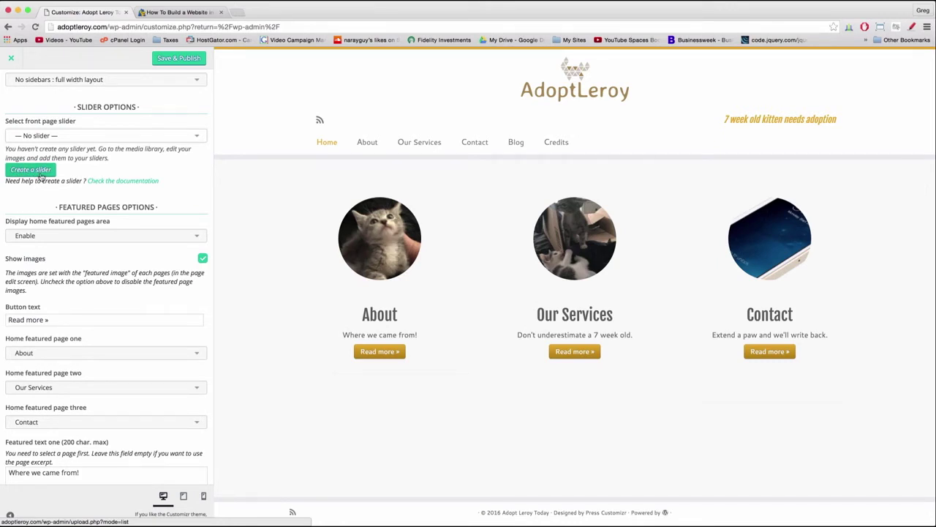
left_click(85, 139)
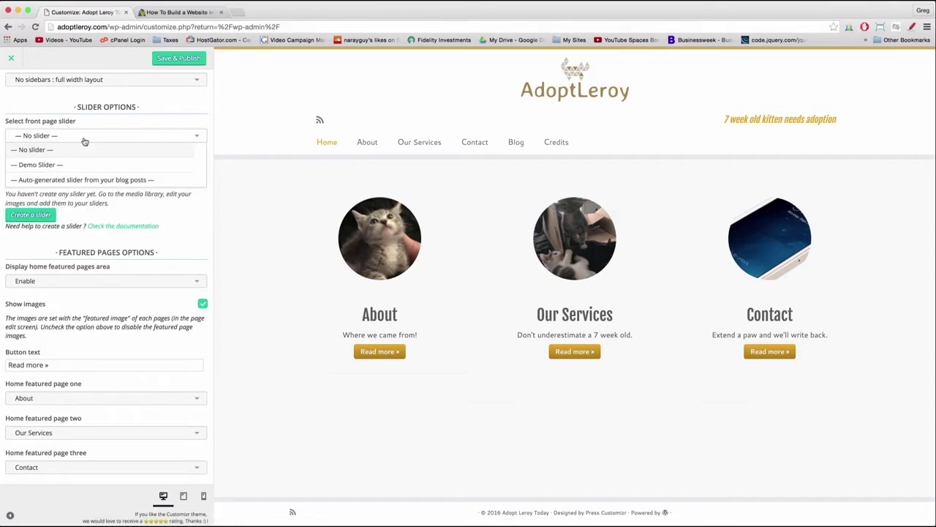
left_click(69, 180)
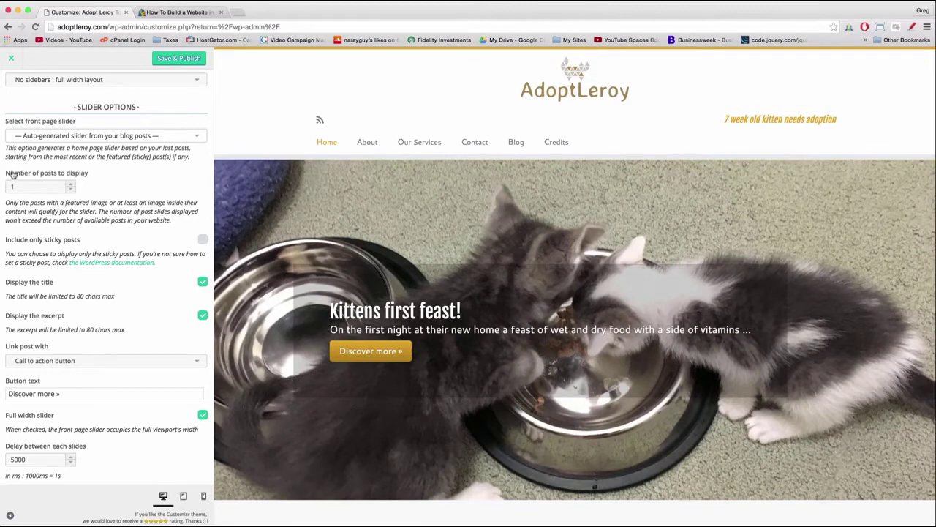
Step: Set 'Link post with' to Call to action button instead of the whole slide
scroll(37, 172, "down", 1)
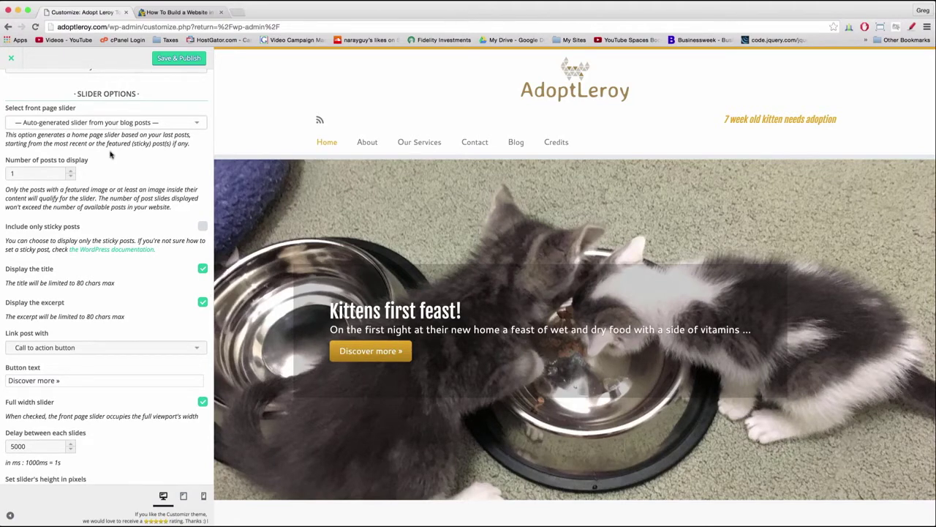
scroll(75, 162, "down", 2)
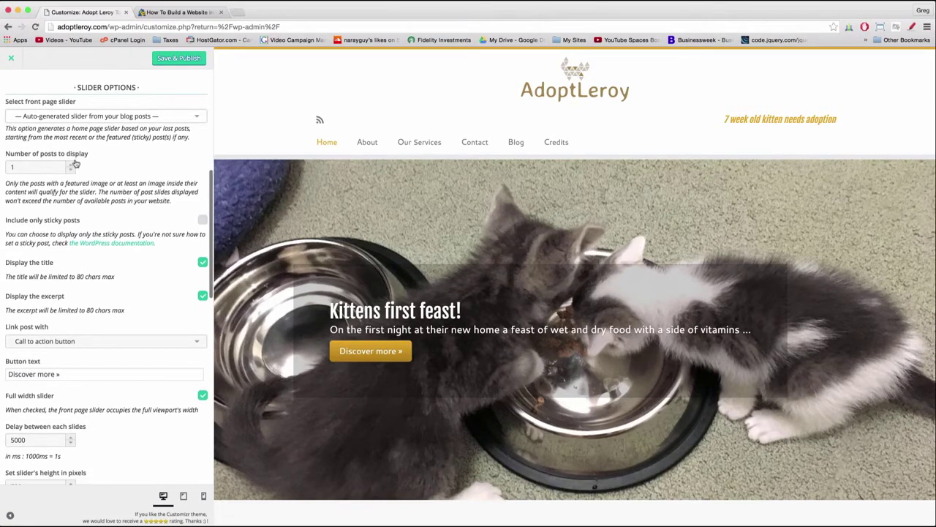
scroll(76, 162, "down", 1)
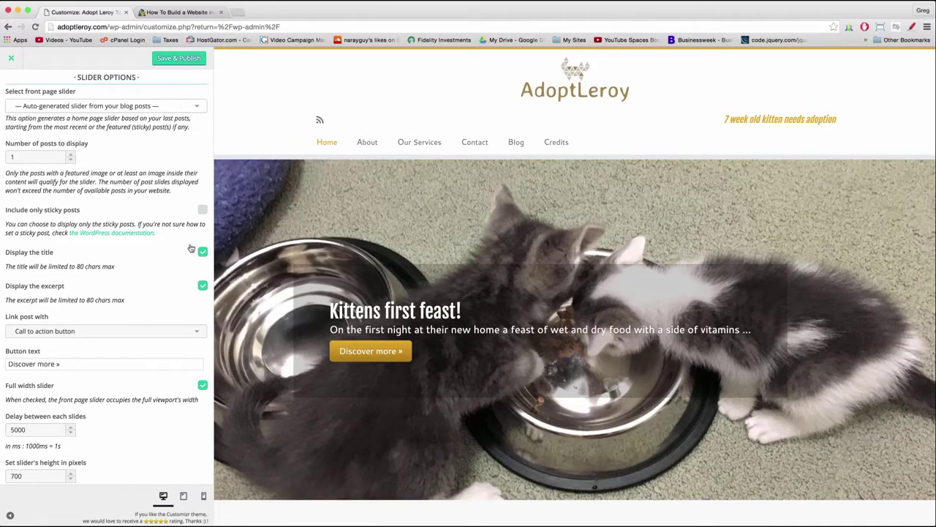
scroll(207, 284, "down", 2)
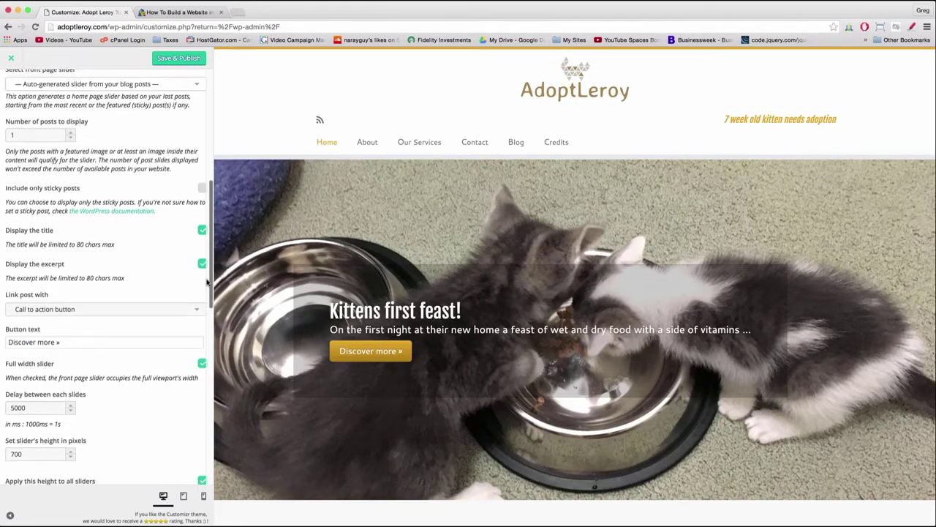
left_click(147, 307)
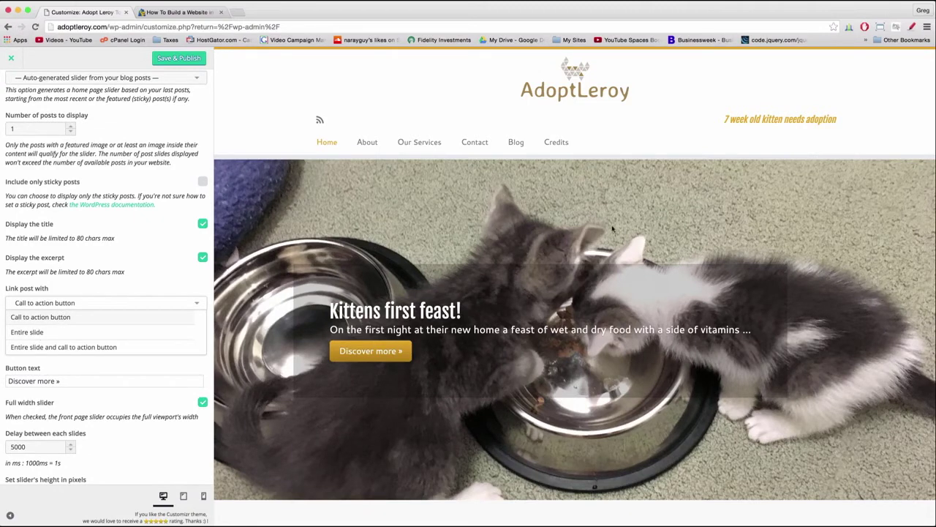
left_click(62, 347)
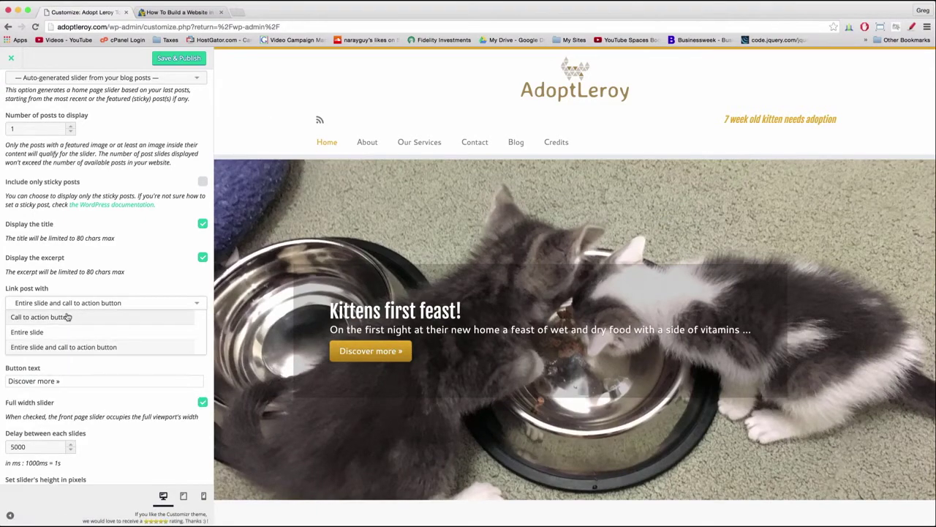
left_click(65, 318)
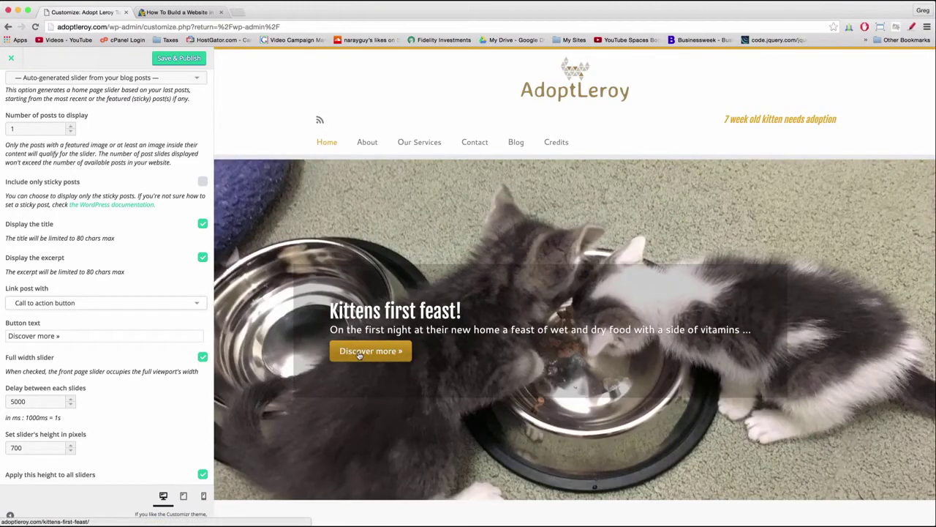
scroll(359, 351, "down", 3)
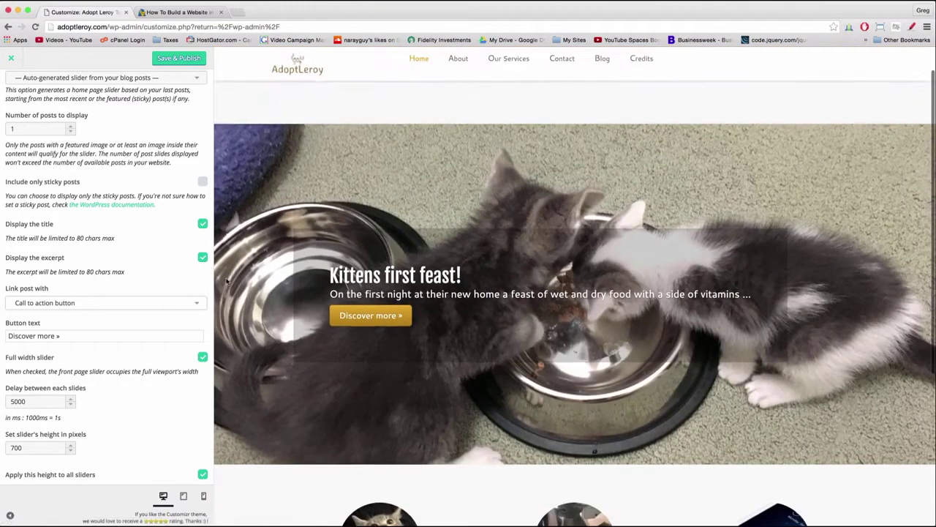
scroll(83, 316, "down", 1)
scroll(82, 316, "down", 3)
scroll(182, 206, "down", 1)
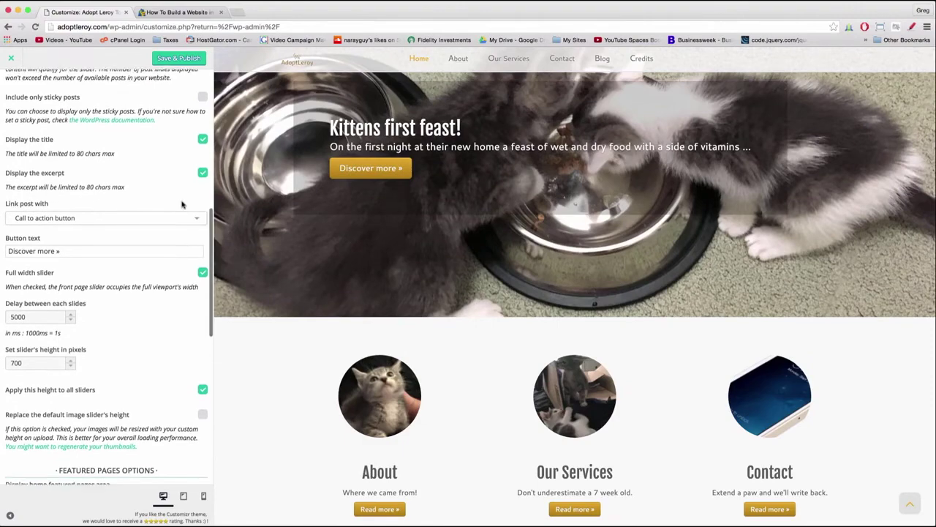
Step: Uncheck Full width slider for the front page slider
left_click(202, 252)
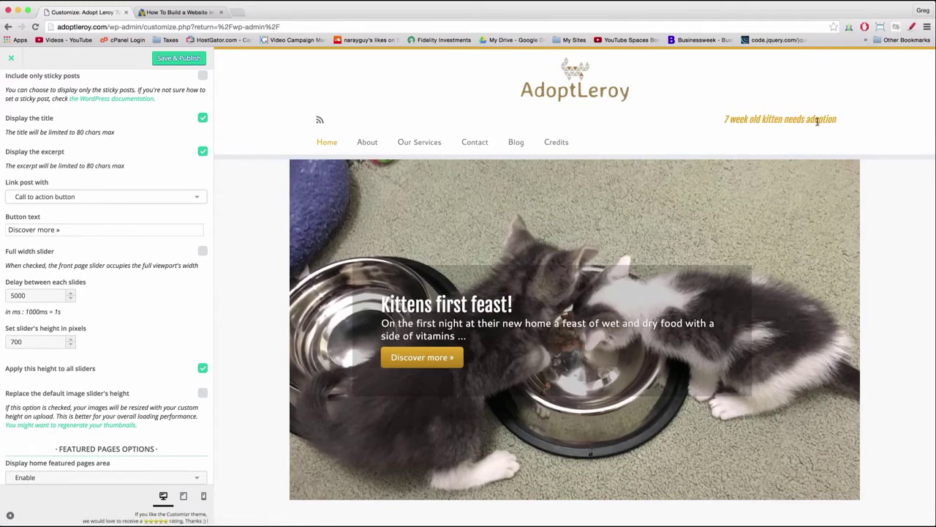
scroll(818, 121, "down", 3)
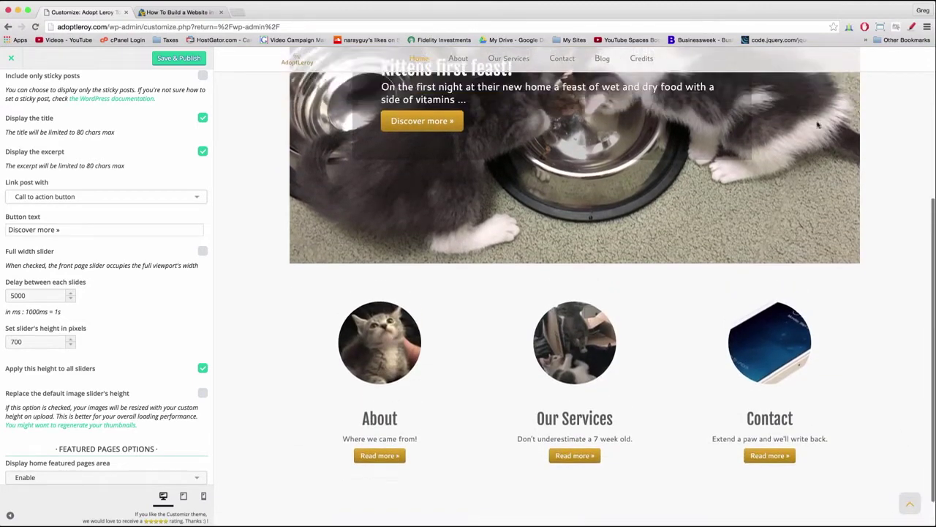
scroll(818, 122, "up", 3)
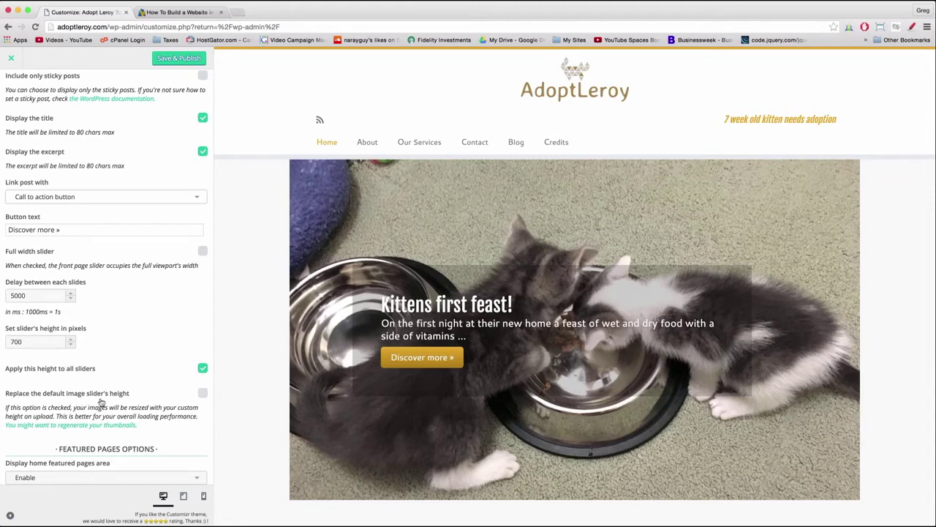
scroll(204, 406, "down", 3)
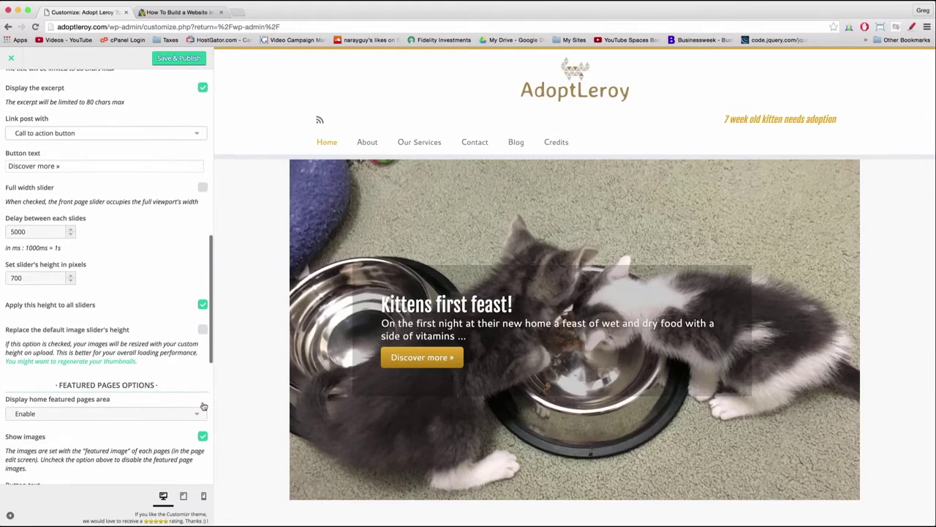
Step: Save & Publish the Customizer changes and return to the Dashboard
scroll(203, 406, "up", 8)
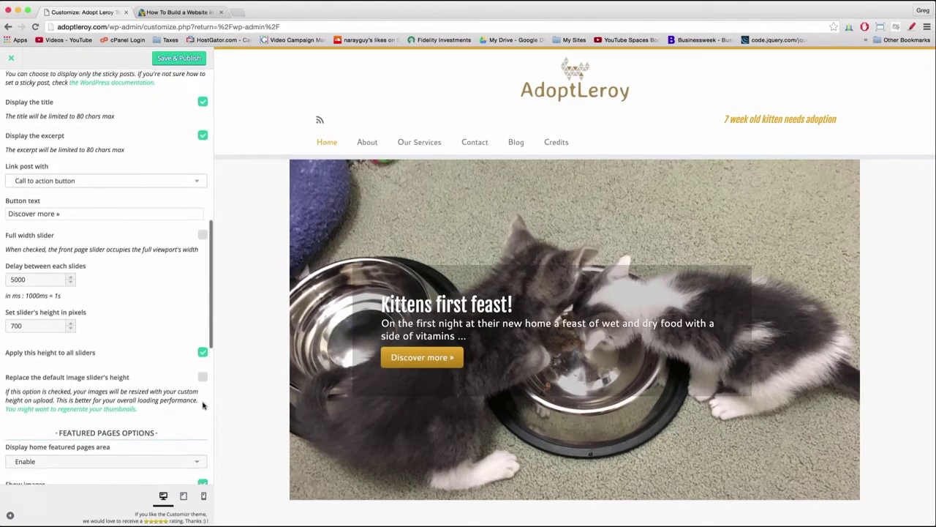
scroll(203, 406, "up", 15)
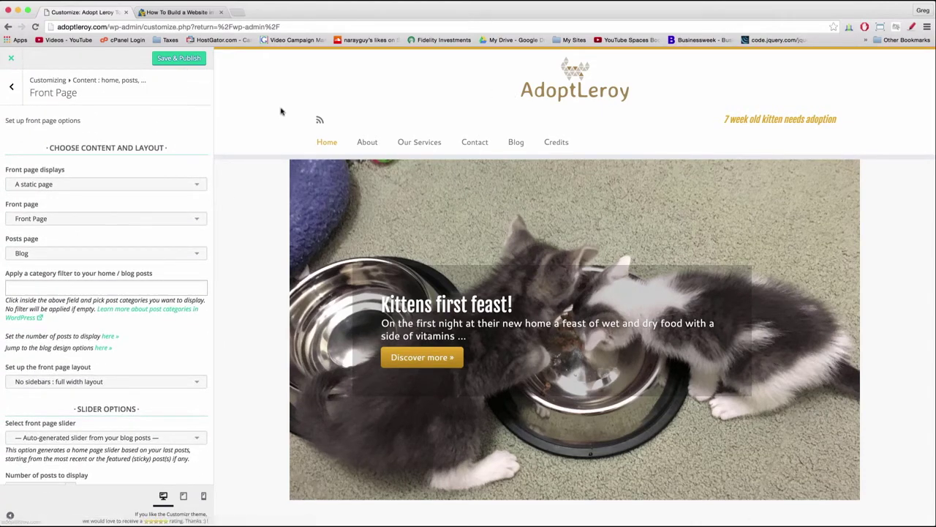
left_click(182, 60)
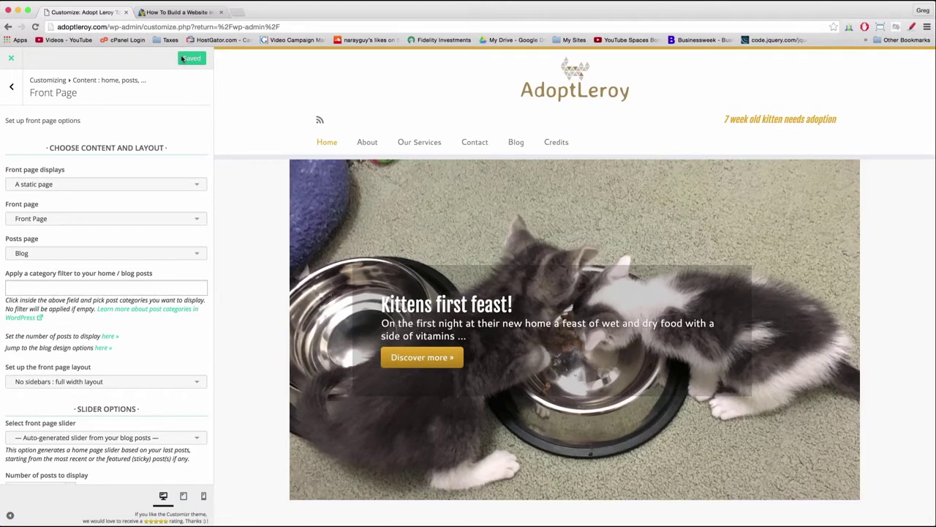
left_click(11, 60)
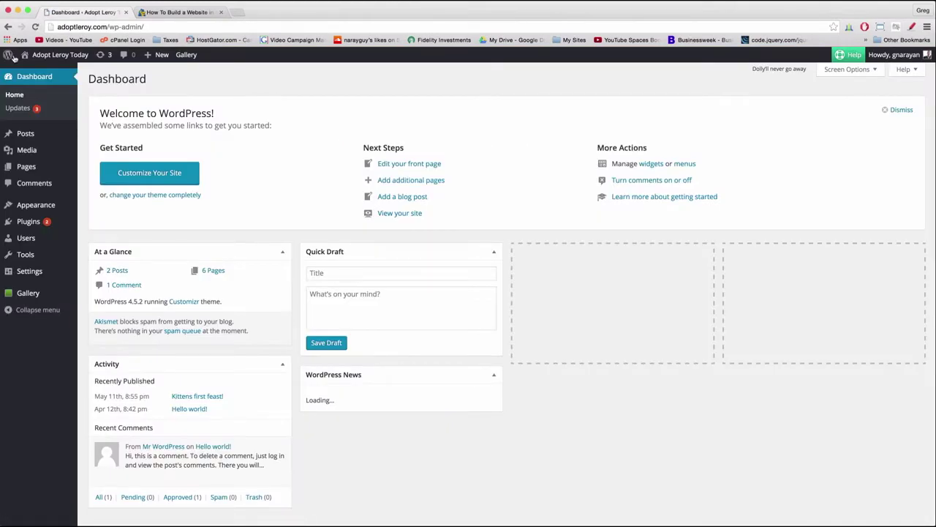
Step: Go to Posts to list Kittens first feast! and Hello world!
mouse_move(67, 57)
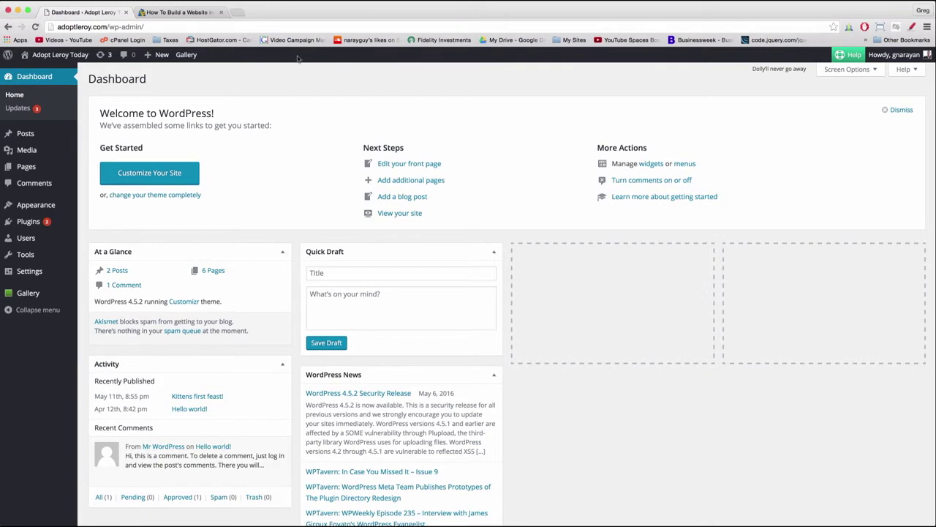
mouse_move(32, 135)
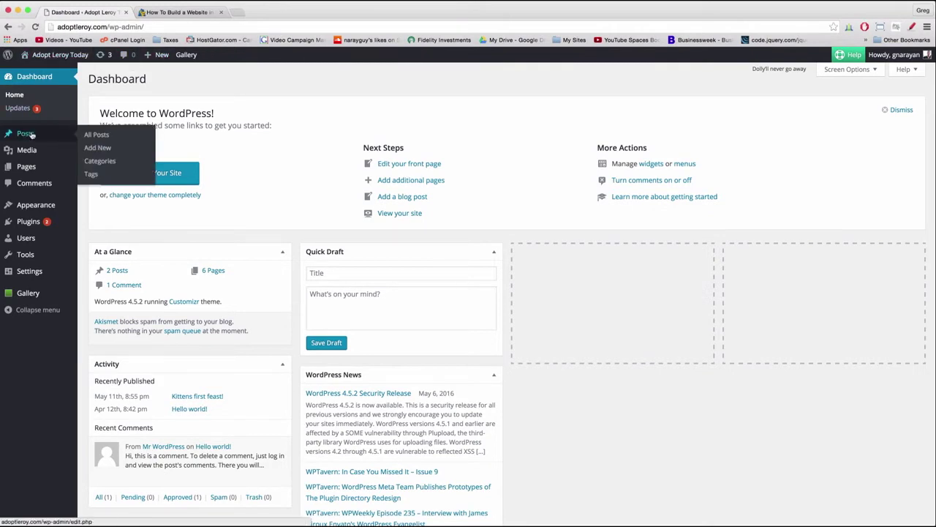
left_click(32, 135)
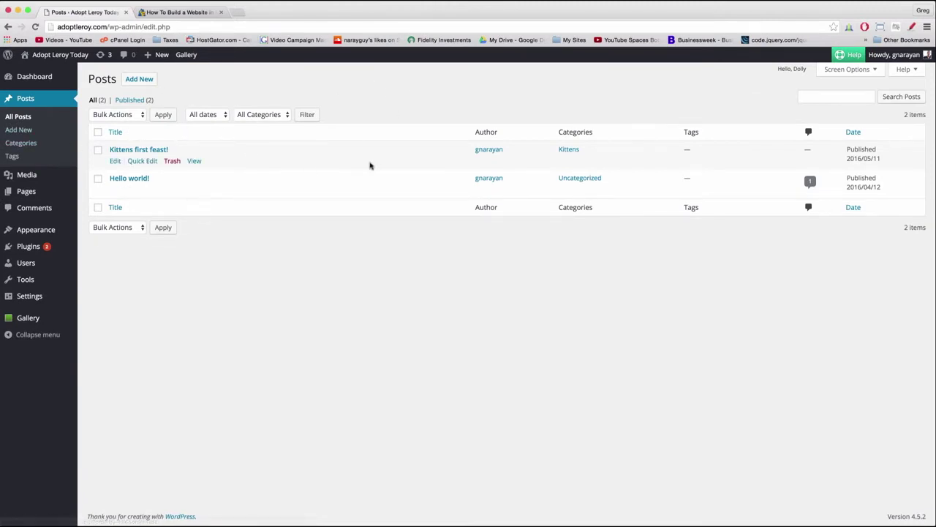
Step: Open Kittens first feast! for editing and view the live homepage in a new tab
left_click(128, 151)
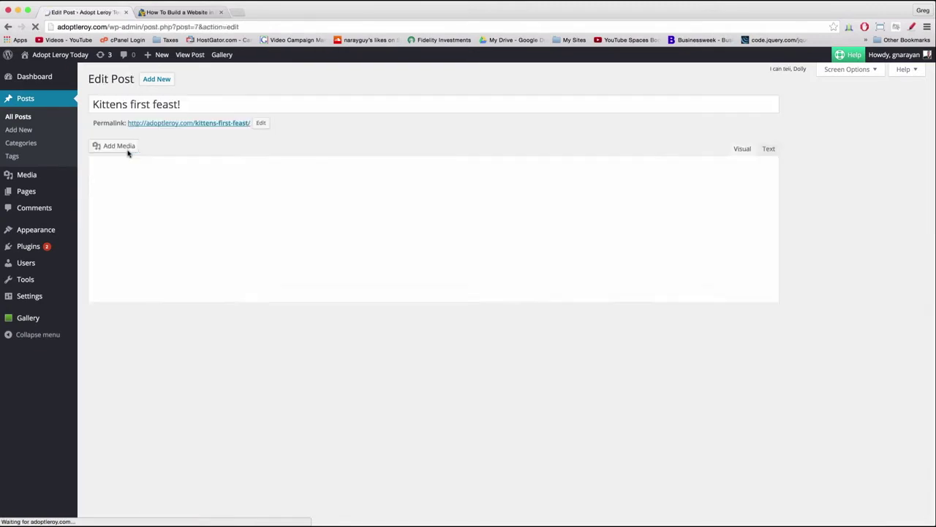
scroll(792, 324, "down", 10)
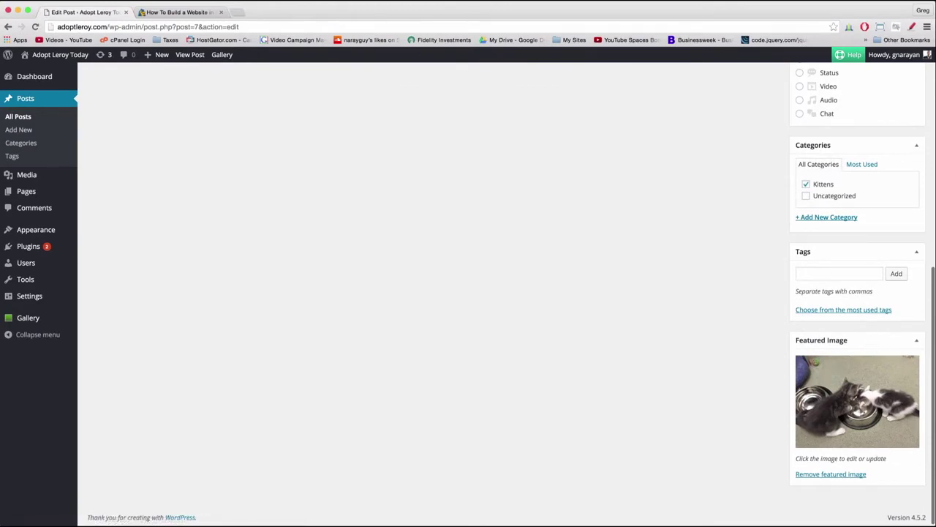
right_click(76, 56)
left_click(79, 56)
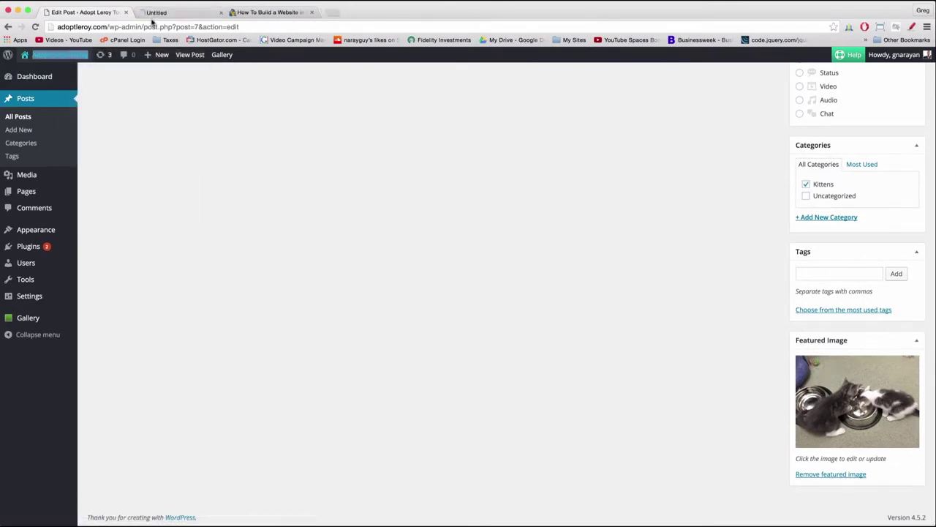
left_click(167, 13)
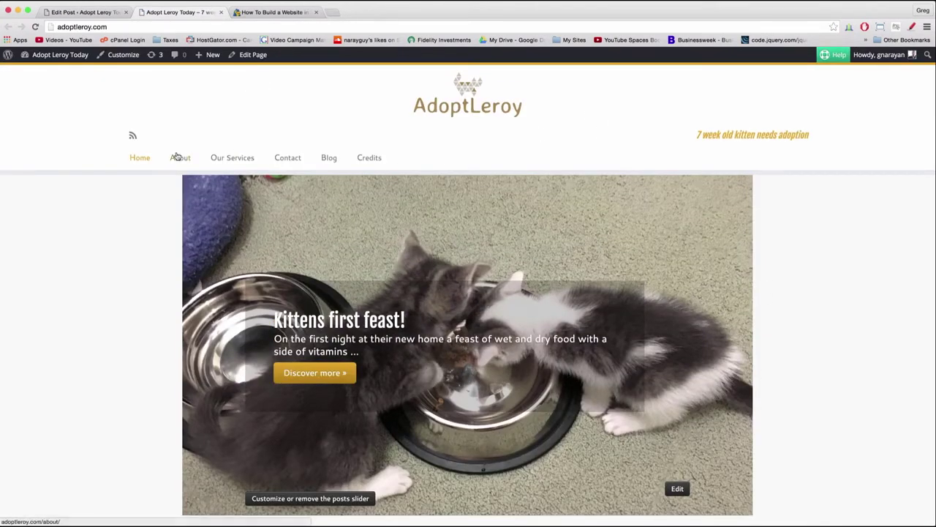
scroll(180, 155, "down", 4)
scroll(180, 154, "up", 5)
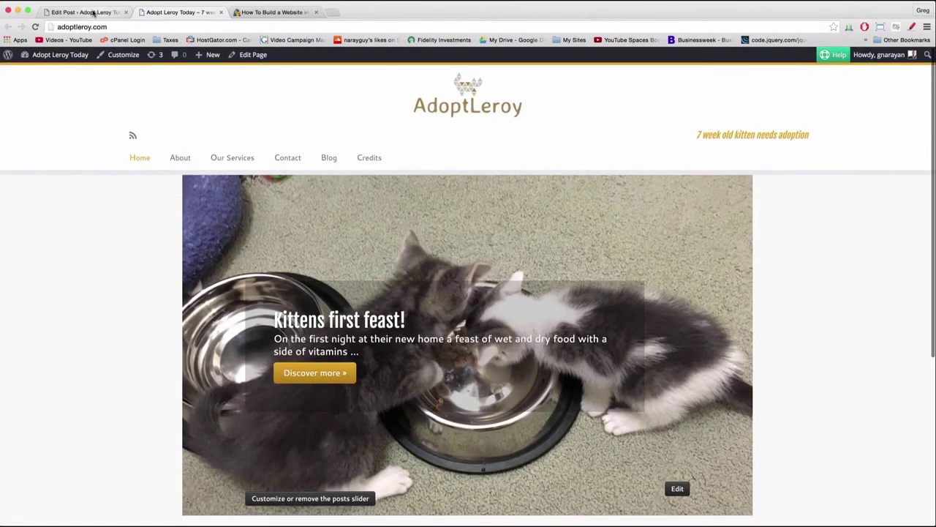
Step: Back in the editor, remove the featured image and open the Set featured image library
left_click(94, 13)
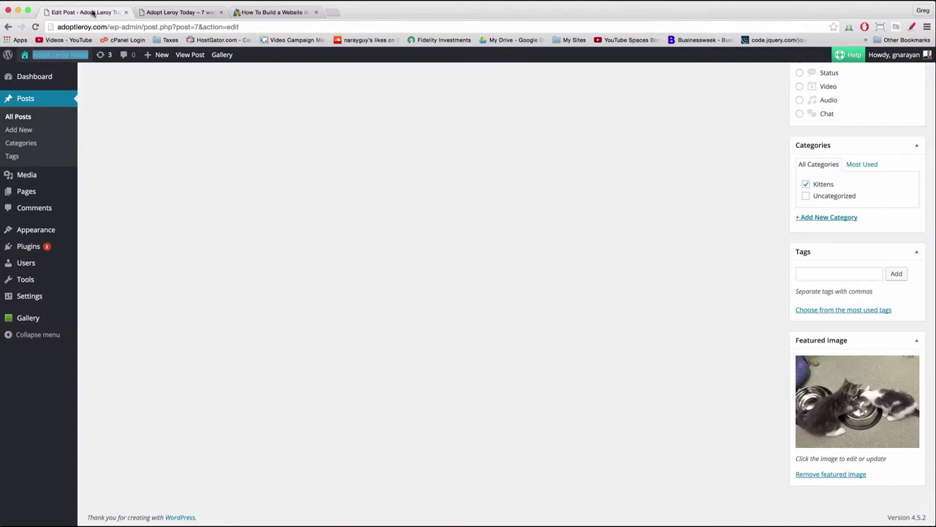
left_click(829, 474)
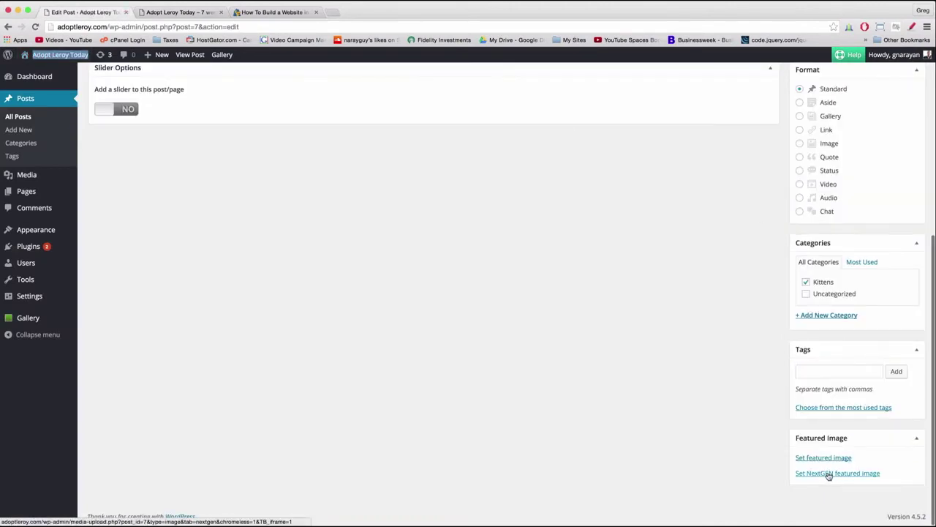
left_click(826, 462)
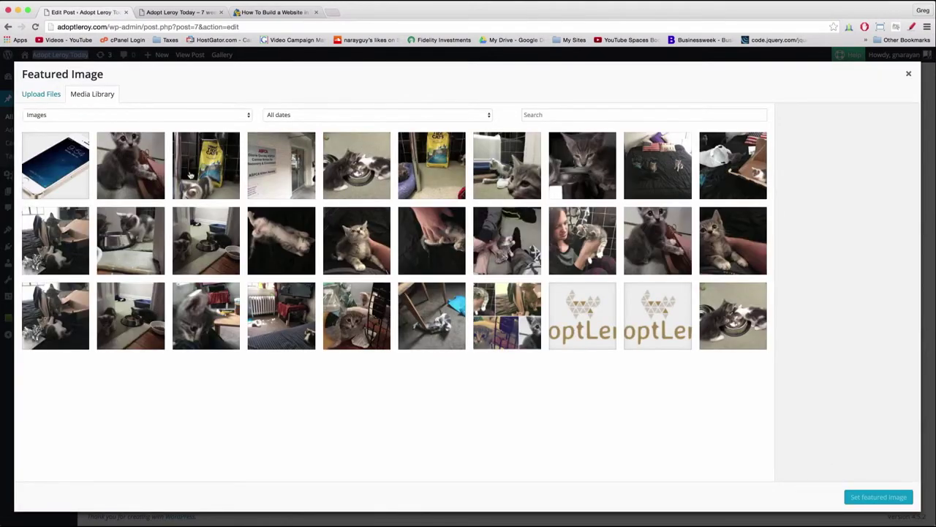
Step: Set the collage-for-leroy-website image as featured image and update Kittens first feast!
left_click(55, 165)
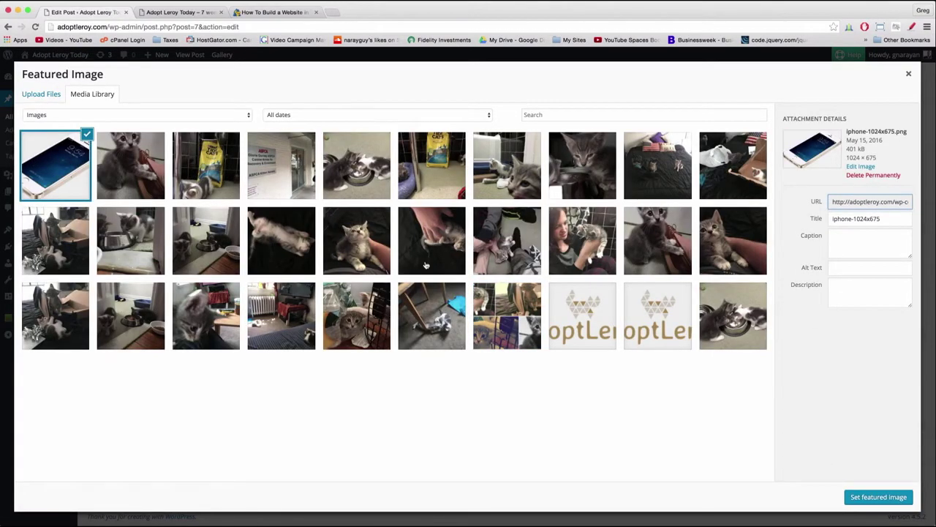
left_click(518, 337)
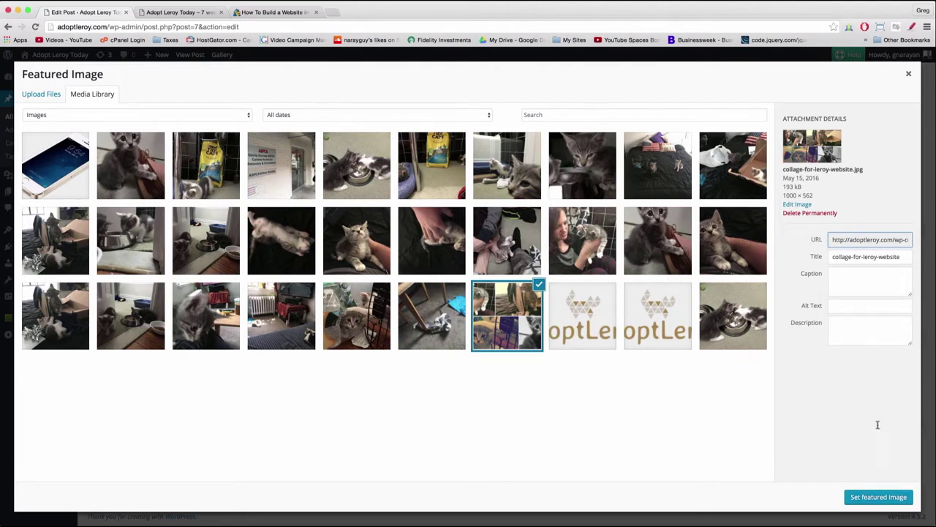
left_click_drag(820, 196, 784, 189)
left_click(822, 196)
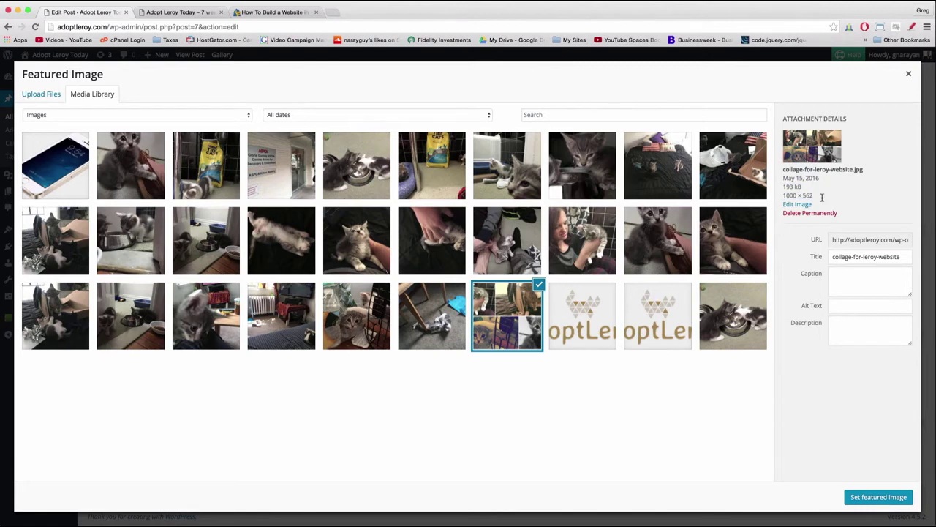
left_click(868, 500)
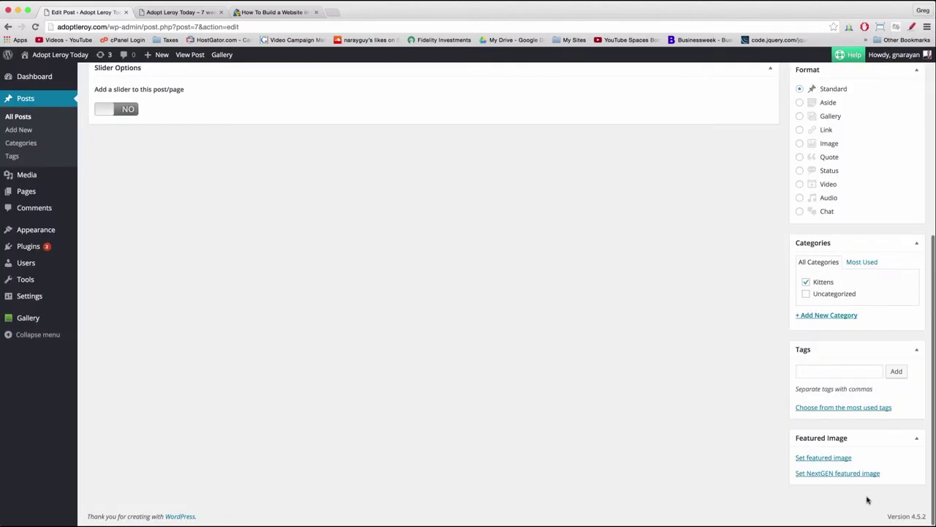
scroll(869, 439, "up", 5)
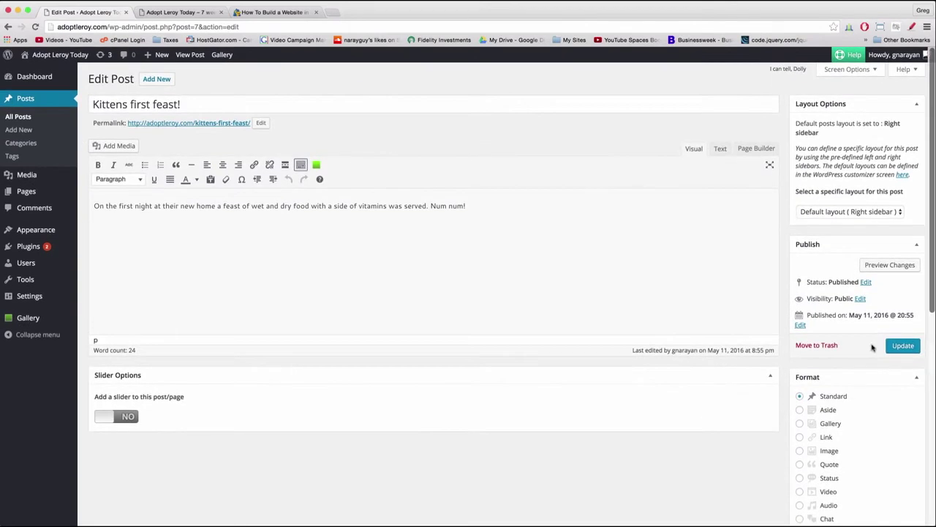
left_click(902, 345)
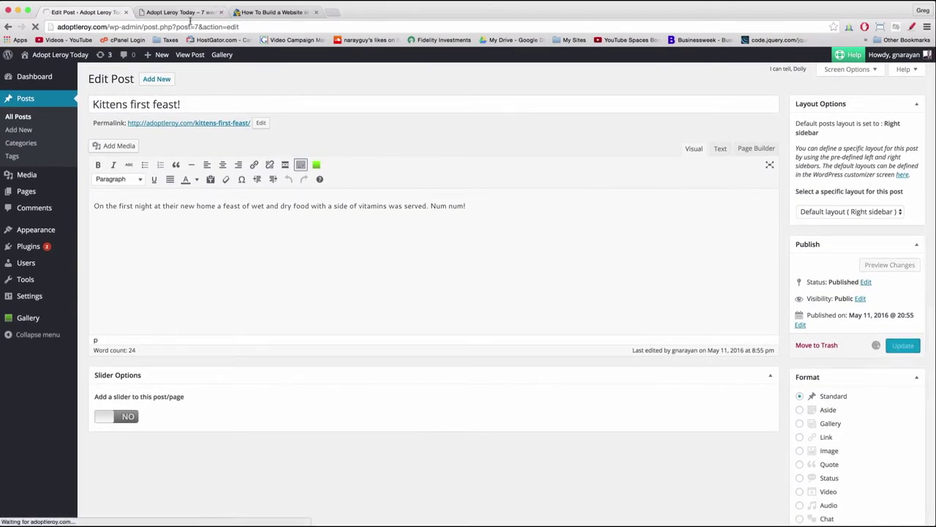
left_click(167, 13)
Step: Reload adoptleroy.com and review the Kittens first feast! slide with its kitten collage background
left_click(167, 28)
key("Return")
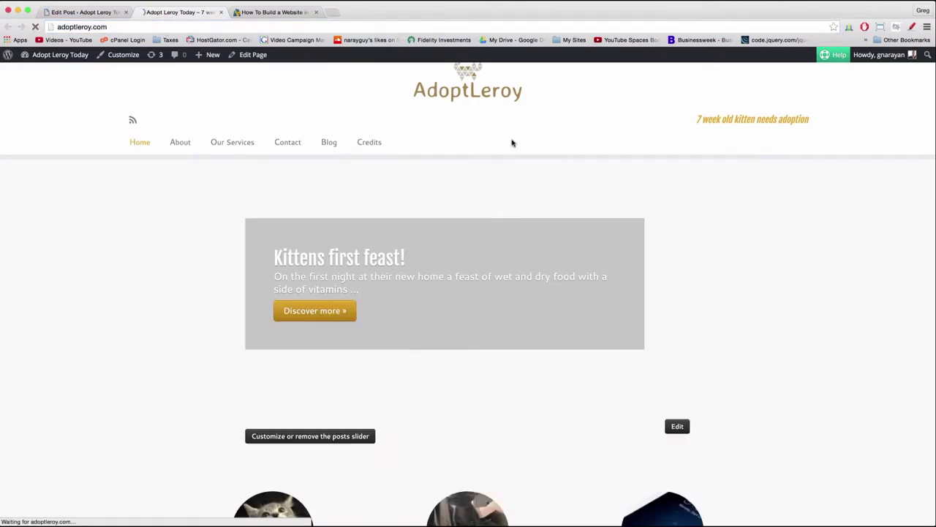
scroll(236, 212, "down", 2)
scroll(236, 212, "down", 5)
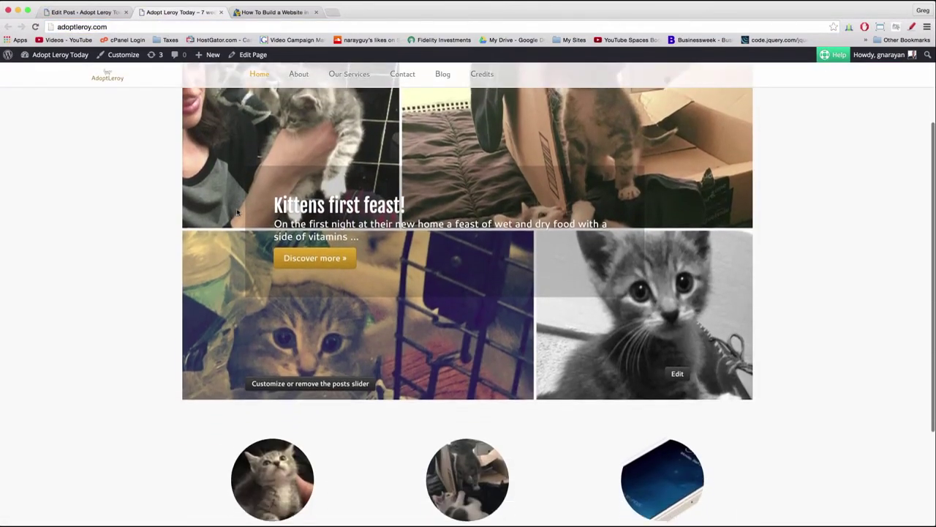
scroll(236, 212, "up", 5)
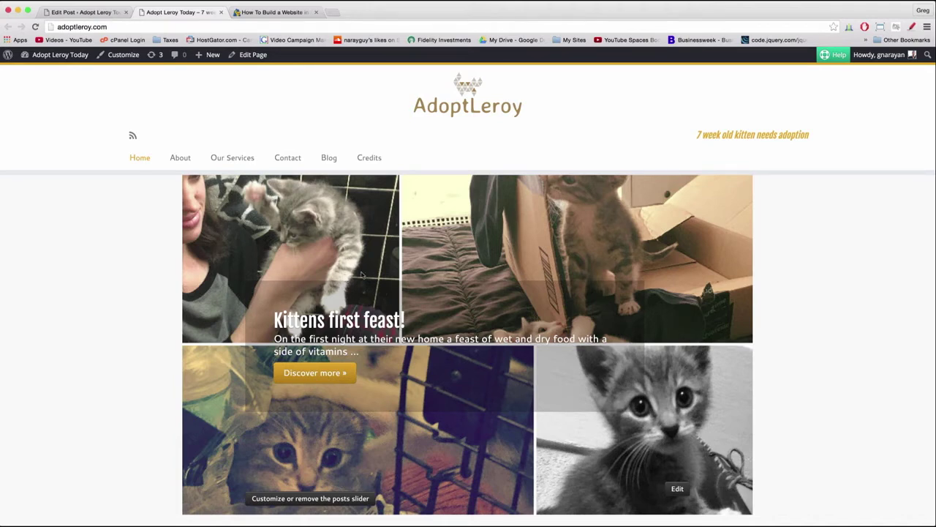
scroll(511, 212, "down", 2)
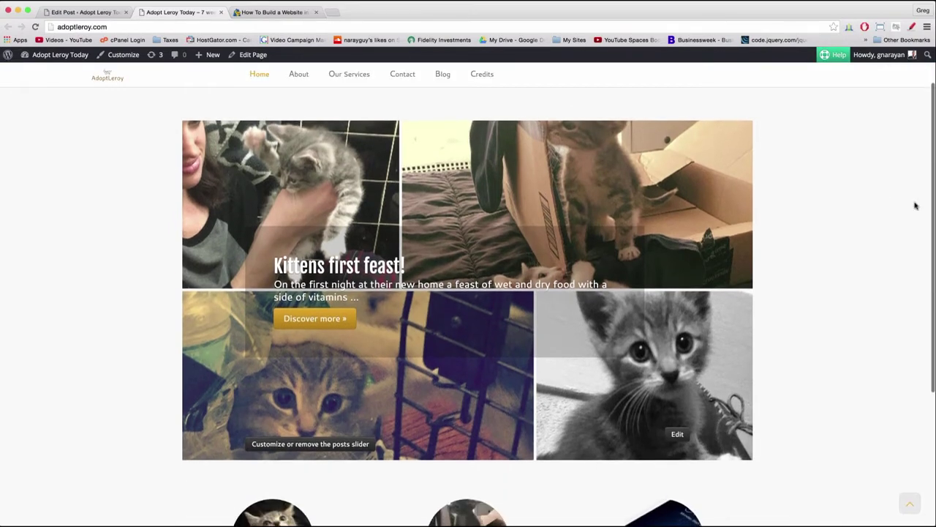
scroll(20, 287, "up", 2)
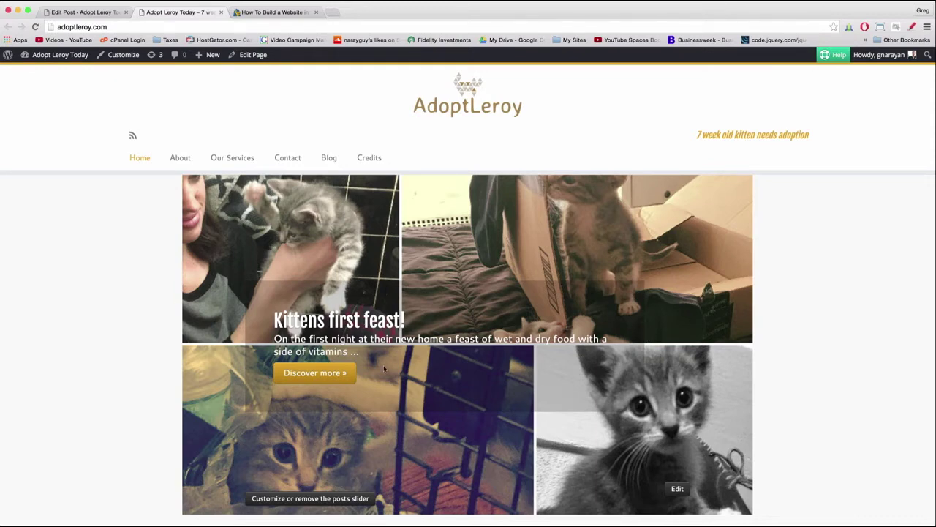
scroll(321, 283, "down", 5)
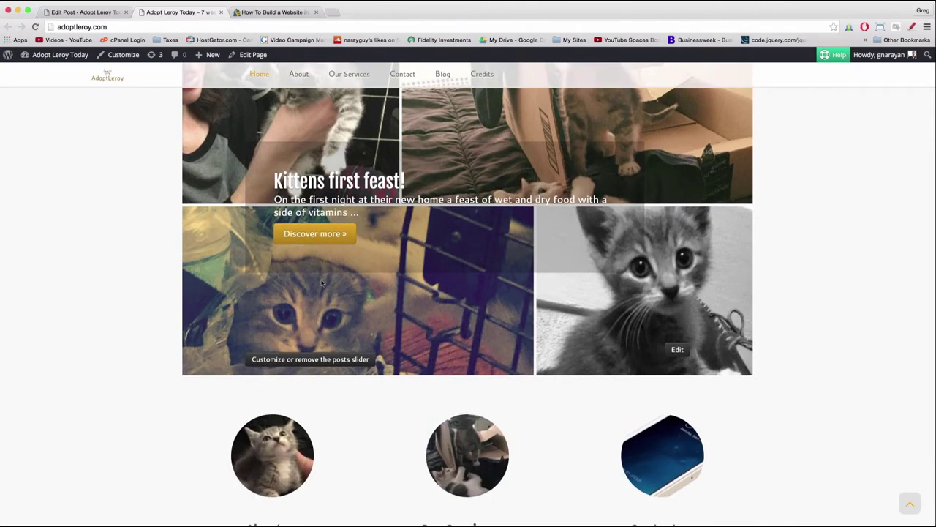
scroll(321, 283, "down", 2)
scroll(321, 283, "up", 7)
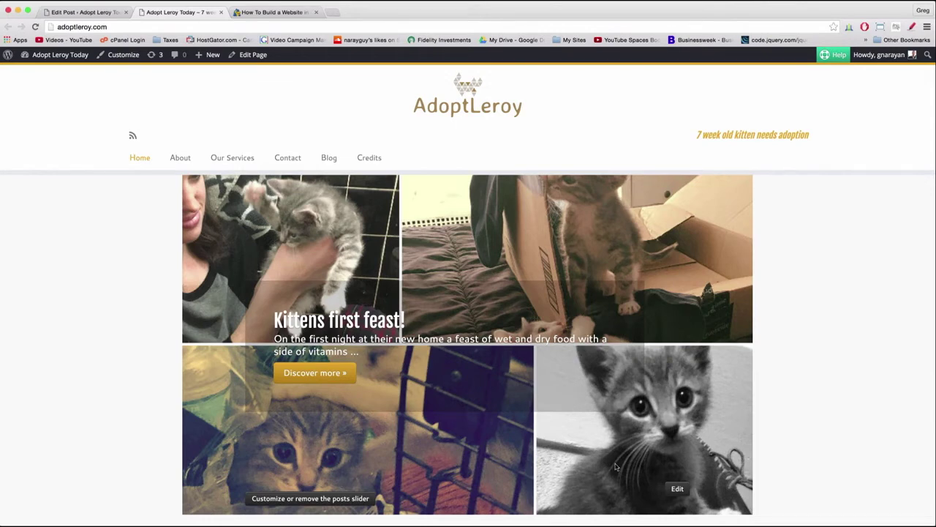
left_click(336, 13)
type("amz")
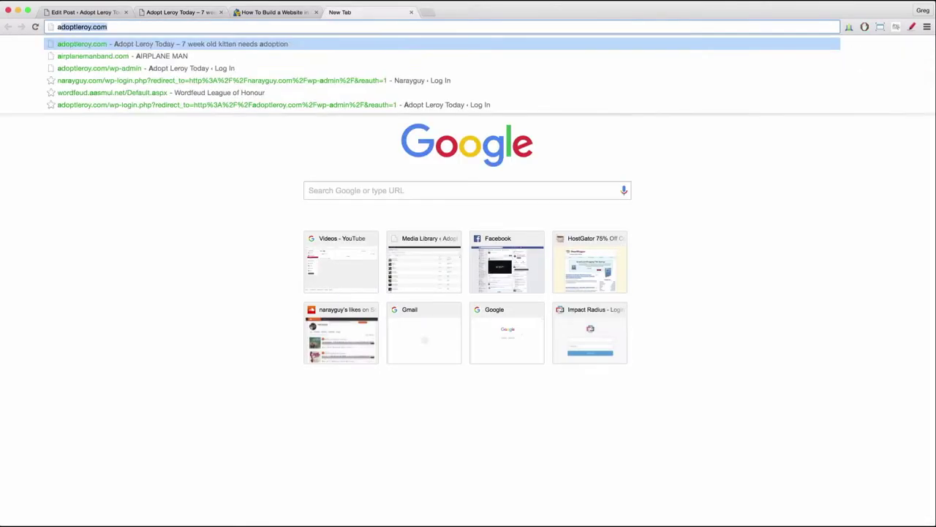
key("Down")
key("Return")
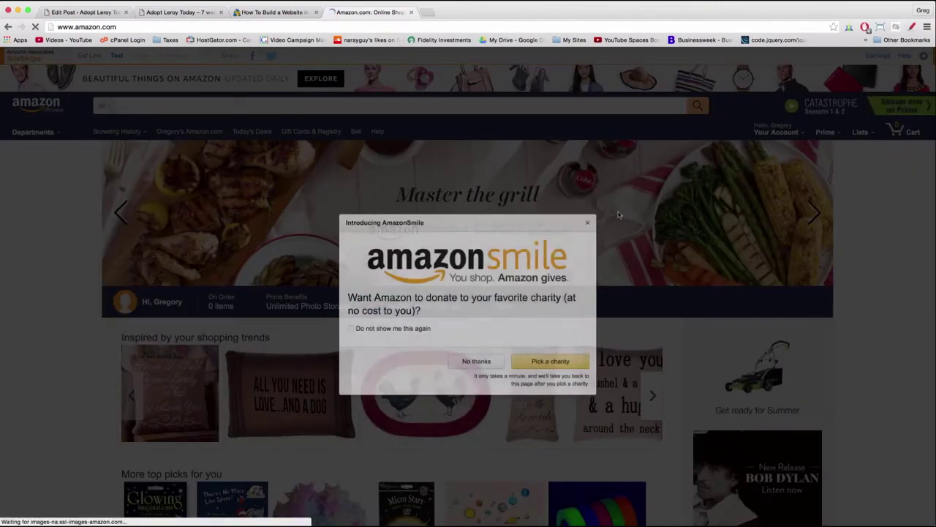
left_click(587, 223)
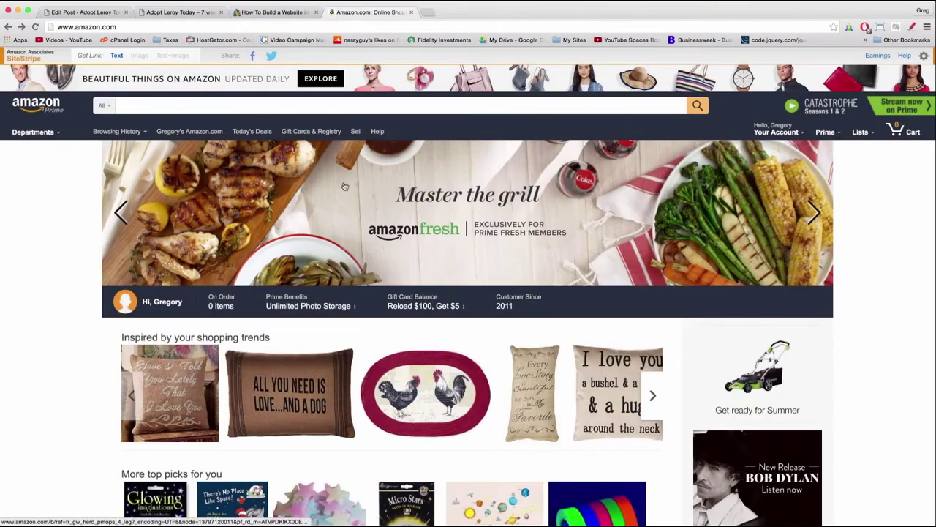
left_click(814, 214)
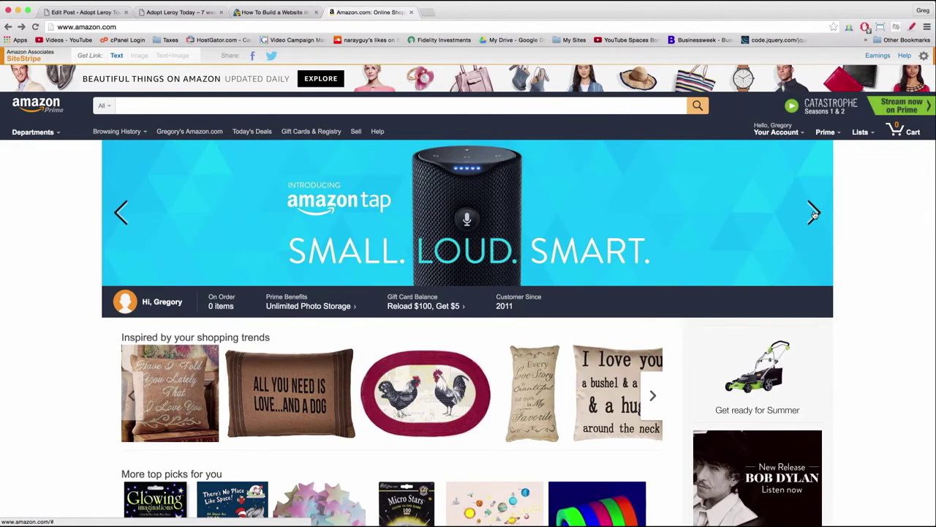
left_click(814, 214)
left_click(814, 213)
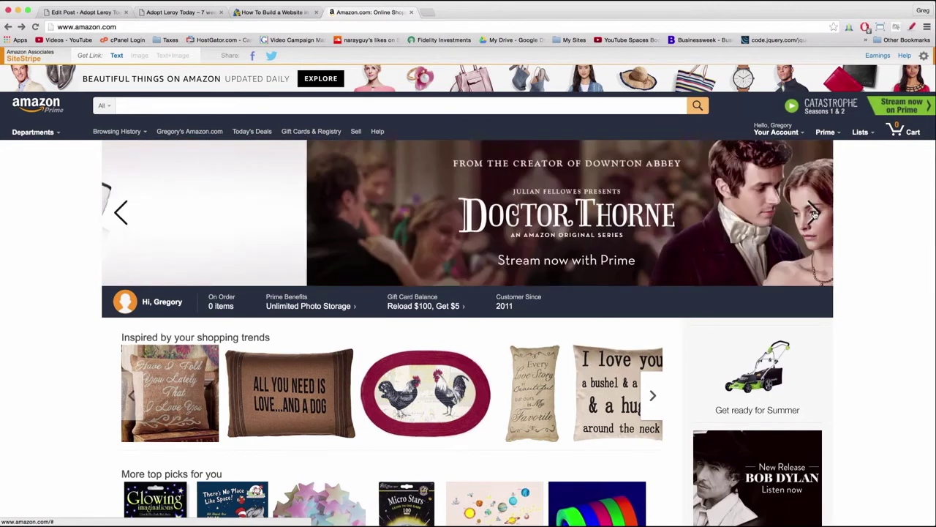
left_click(198, 105)
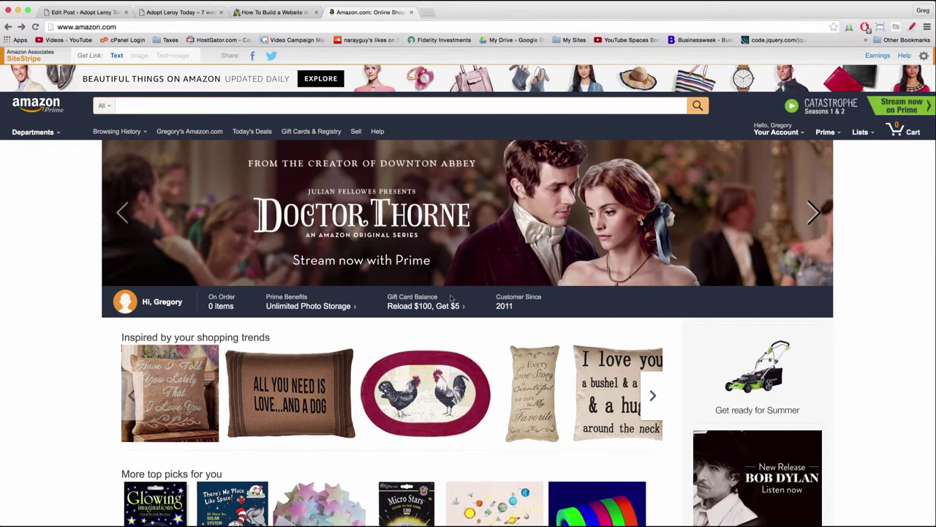
left_click(412, 12)
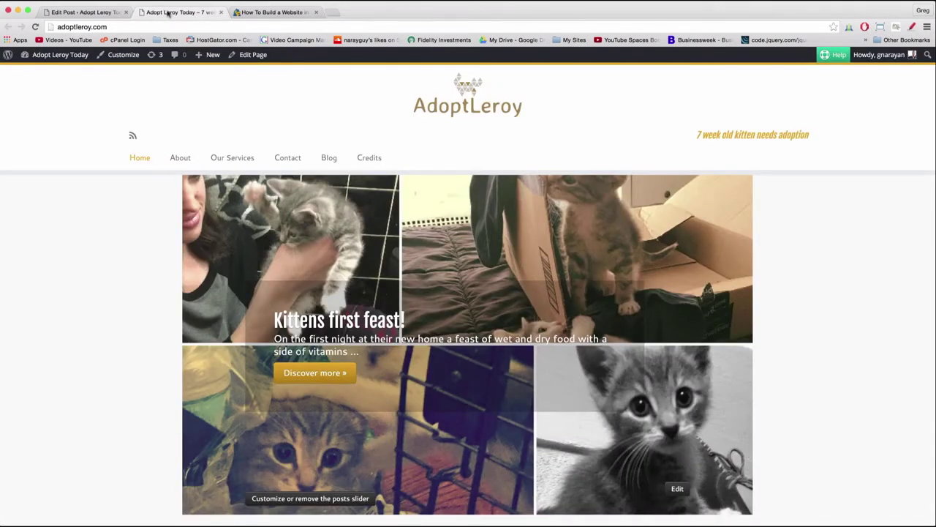
scroll(409, 180, "down", 5)
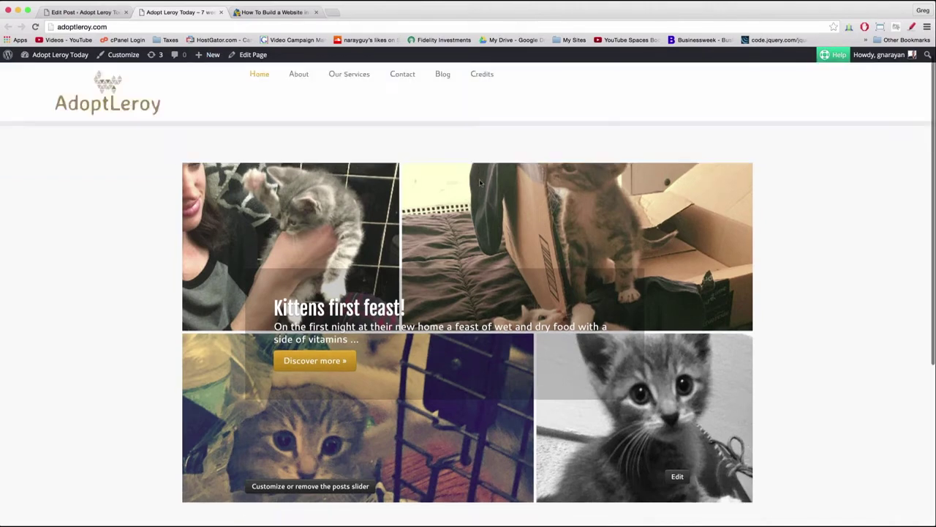
scroll(453, 181, "up", 5)
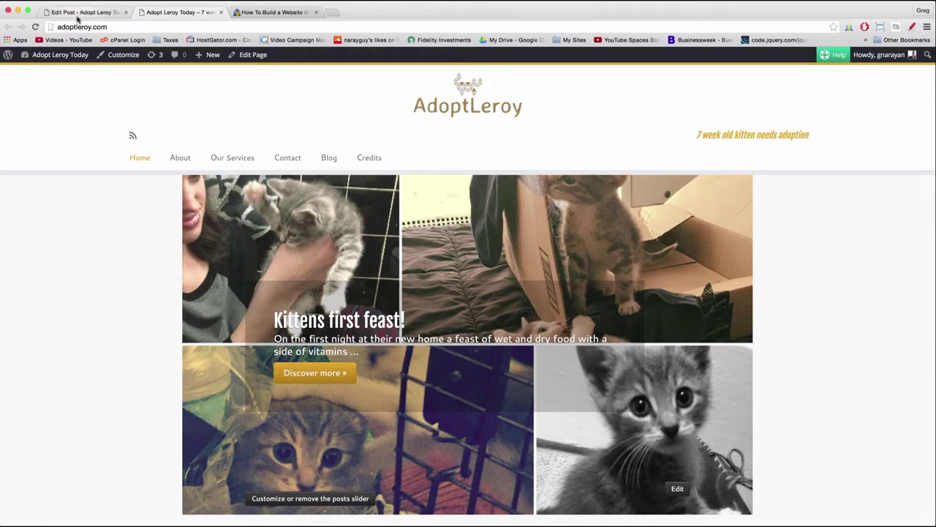
triple_click(356, 352)
left_click_drag(359, 352, 274, 338)
left_click(275, 339)
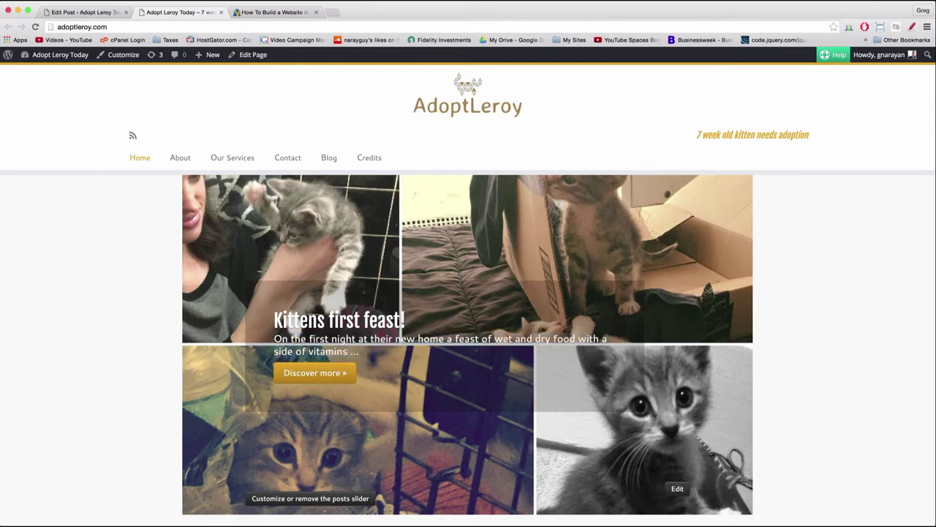
left_click(123, 55)
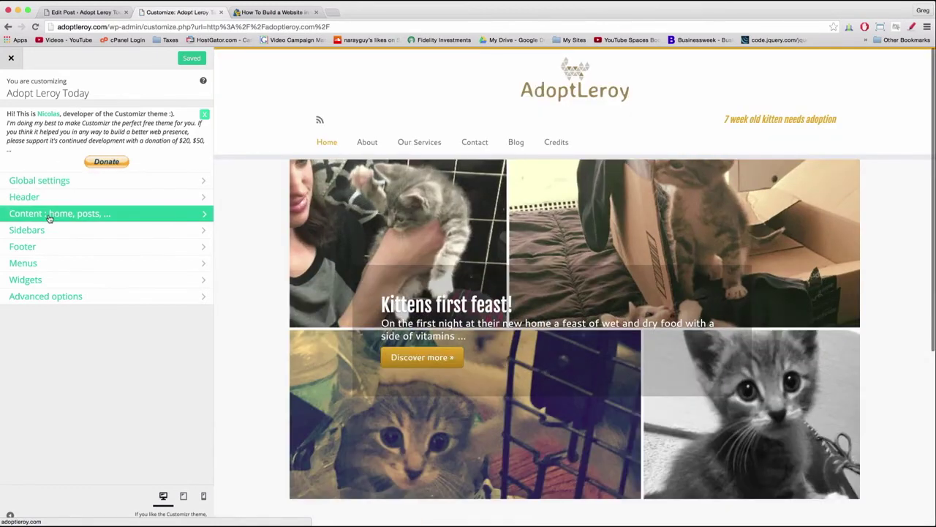
Step: In Content > Front Page, uncheck Display the excerpt for the slider
left_click(46, 214)
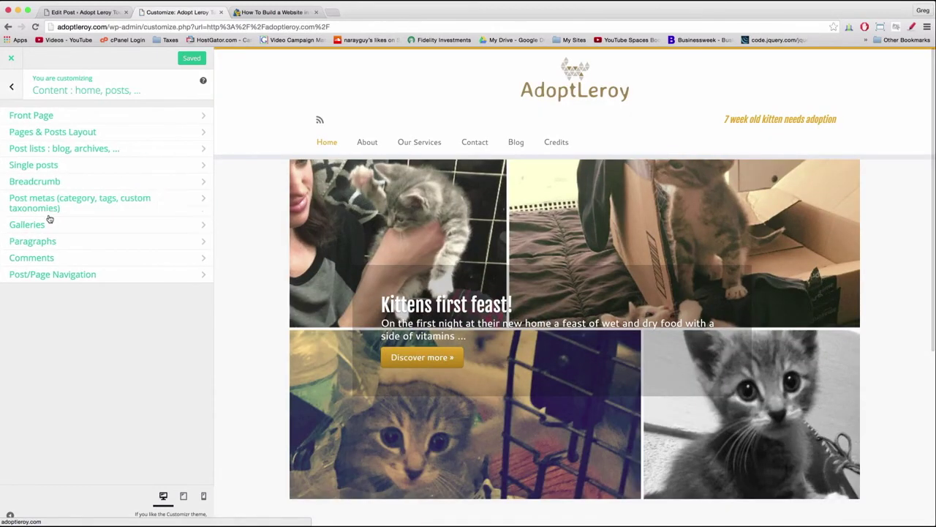
left_click(79, 116)
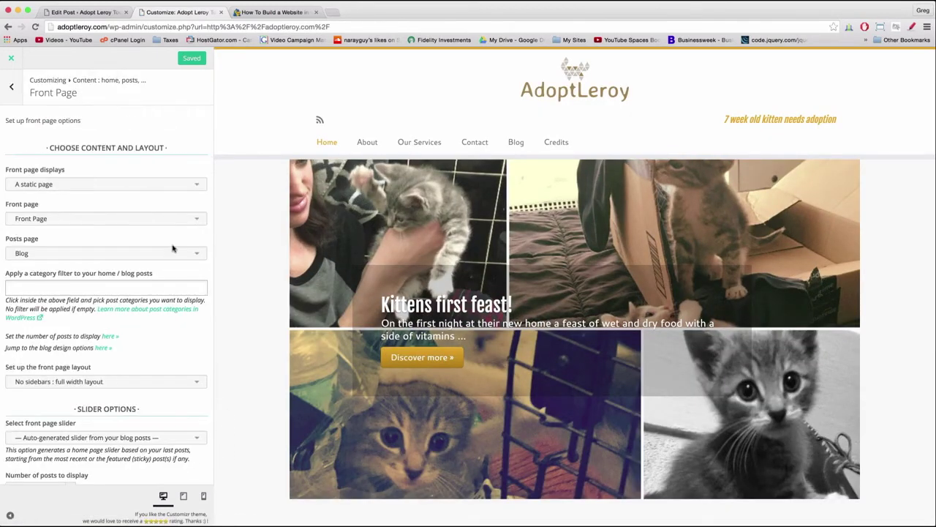
scroll(172, 245, "down", 5)
scroll(172, 249, "down", 2)
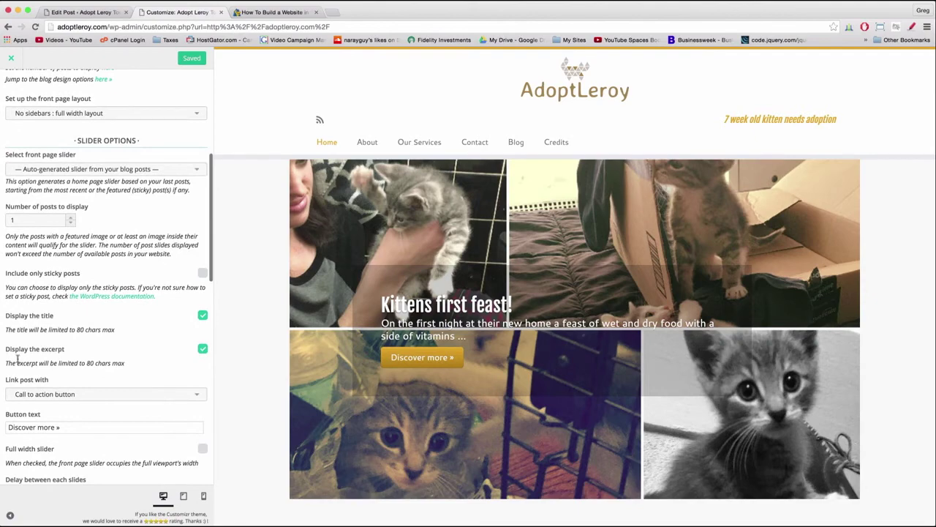
left_click(203, 349)
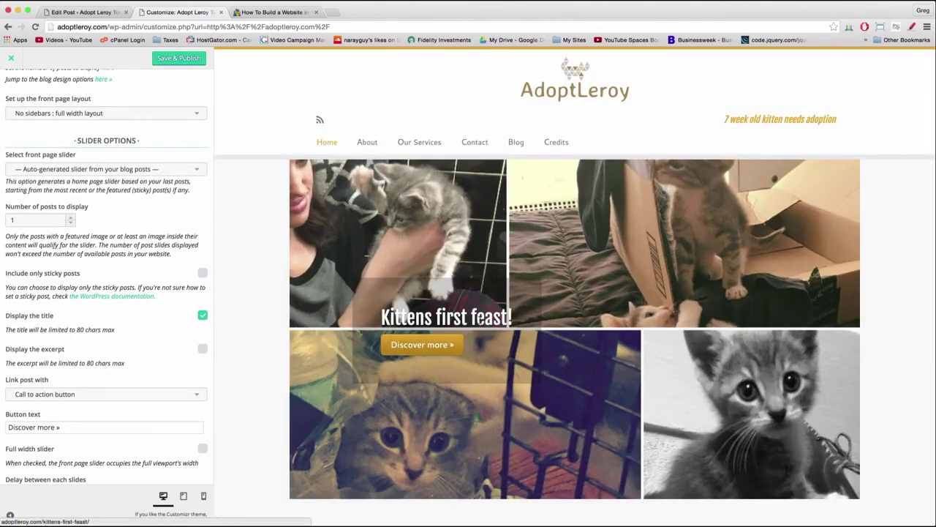
Step: Save & Publish the change and open the live homepage in a new tab
scroll(419, 335, "down", 1)
scroll(419, 335, "down", 1)
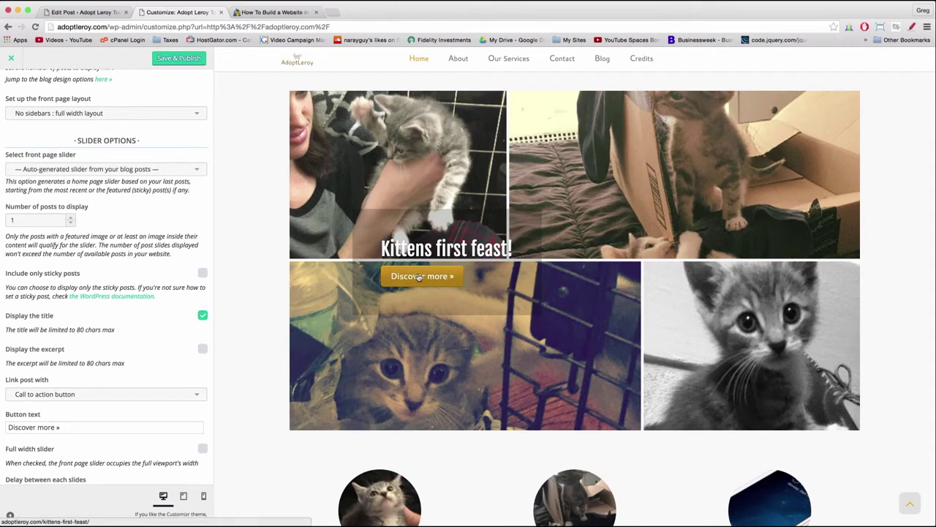
scroll(419, 278, "up", 2)
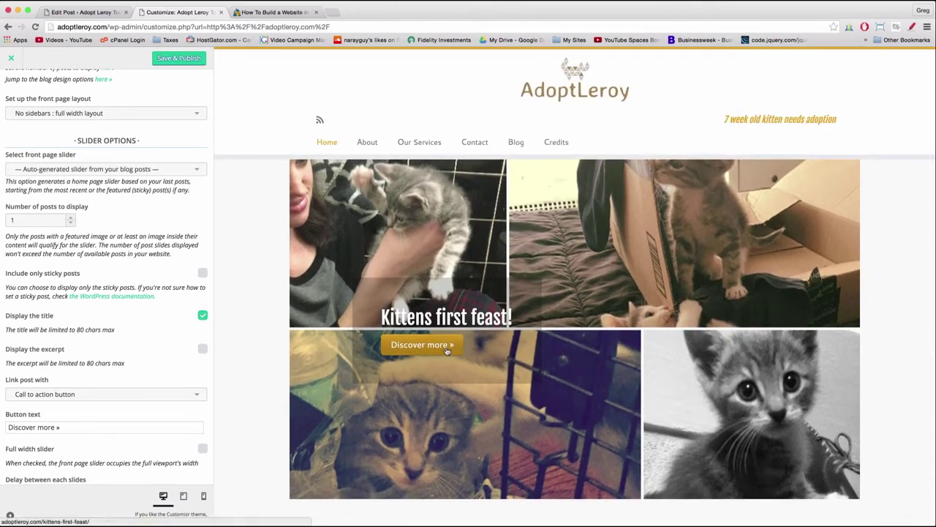
left_click(173, 60)
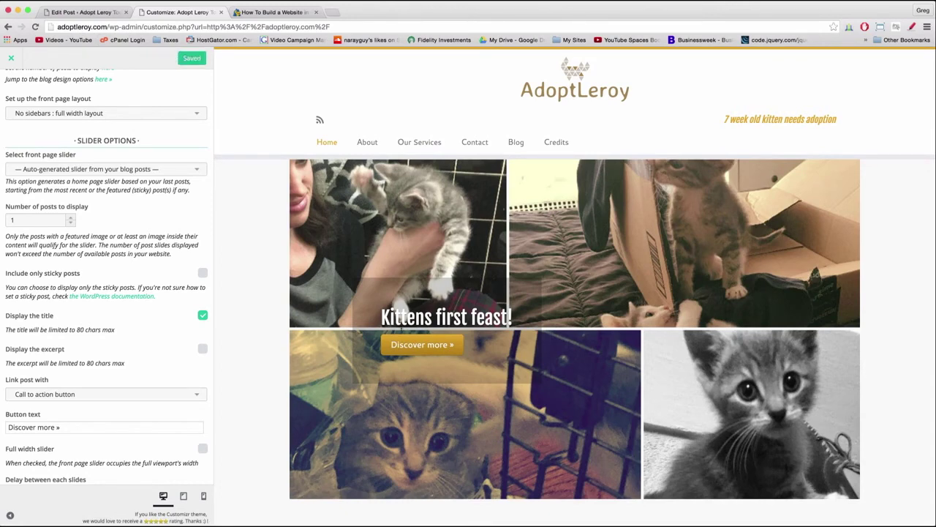
right_click(576, 80)
left_click(591, 82)
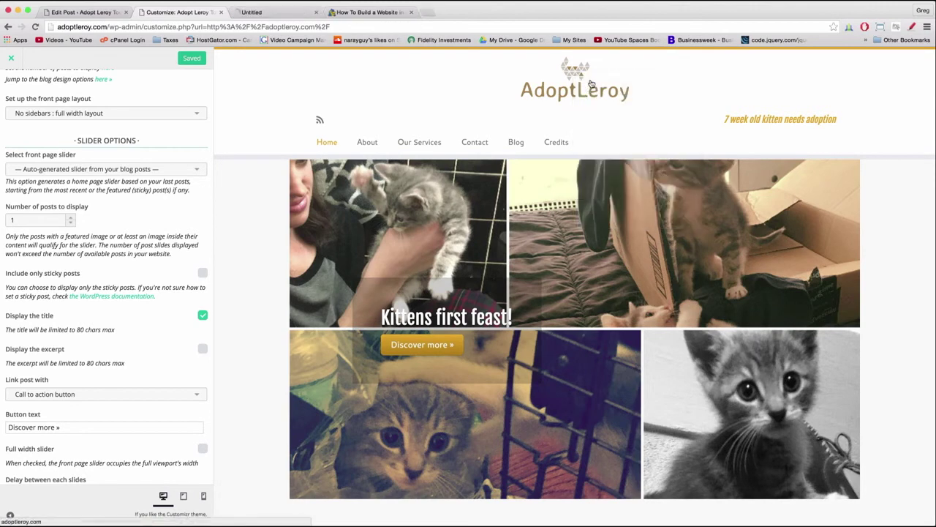
Step: Compare the live front page with the Customizer, confirming the Kittens first feast slide shows only its title and Discover more button
left_click(272, 12)
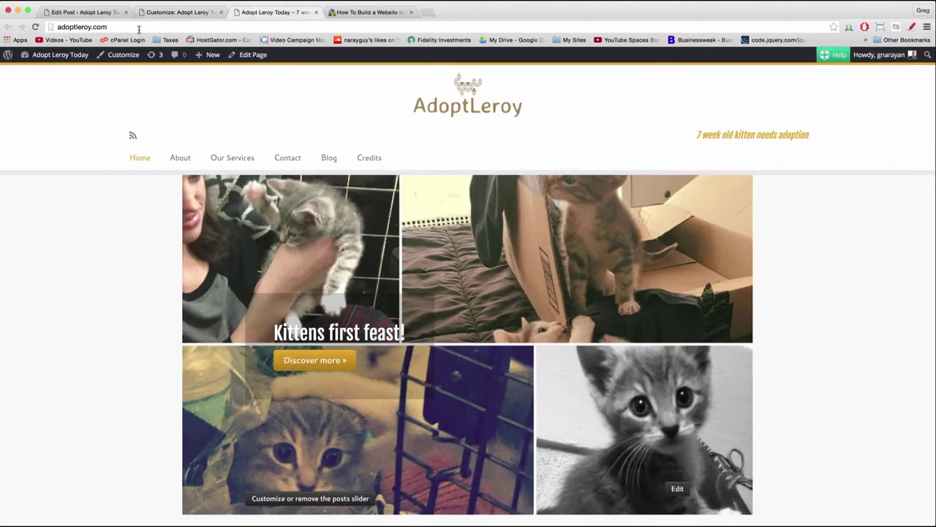
left_click(177, 13)
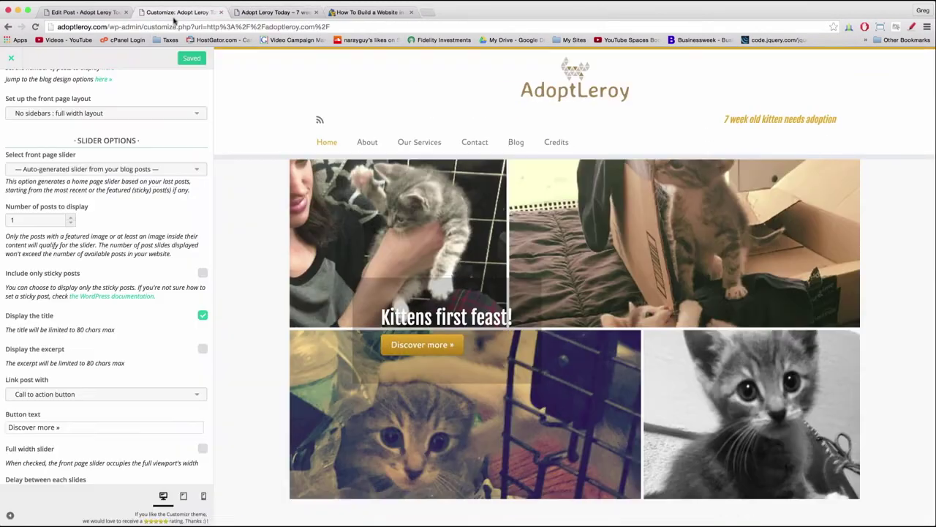
left_click(294, 13)
scroll(538, 243, "down", 3)
scroll(538, 243, "up", 3)
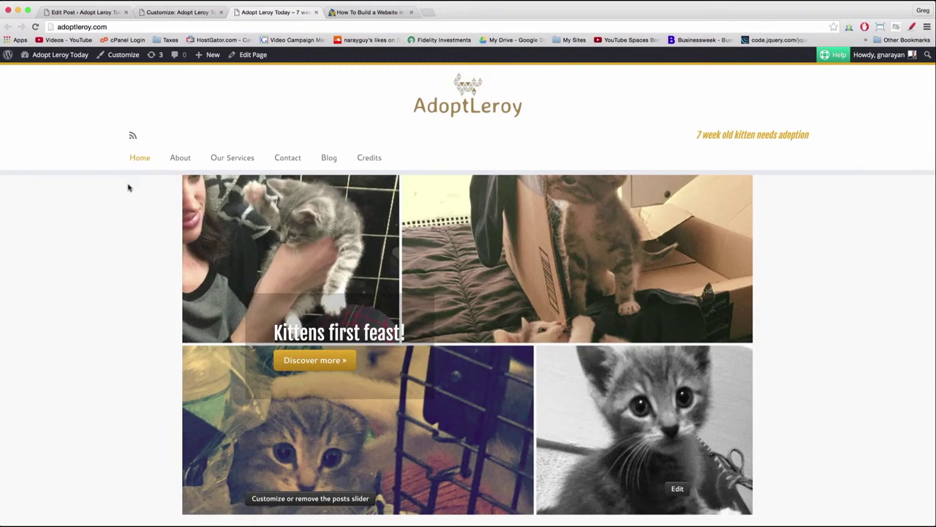
scroll(807, 167, "down", 3)
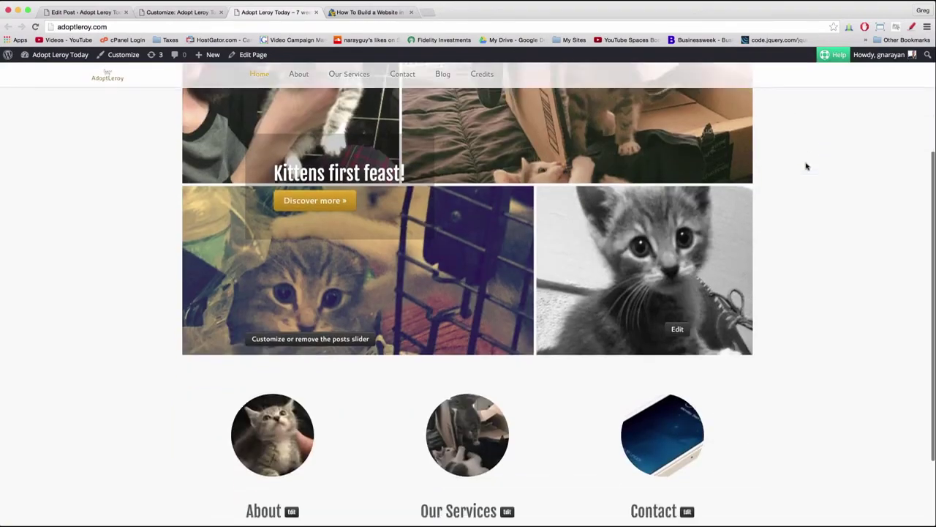
scroll(806, 167, "up", 3)
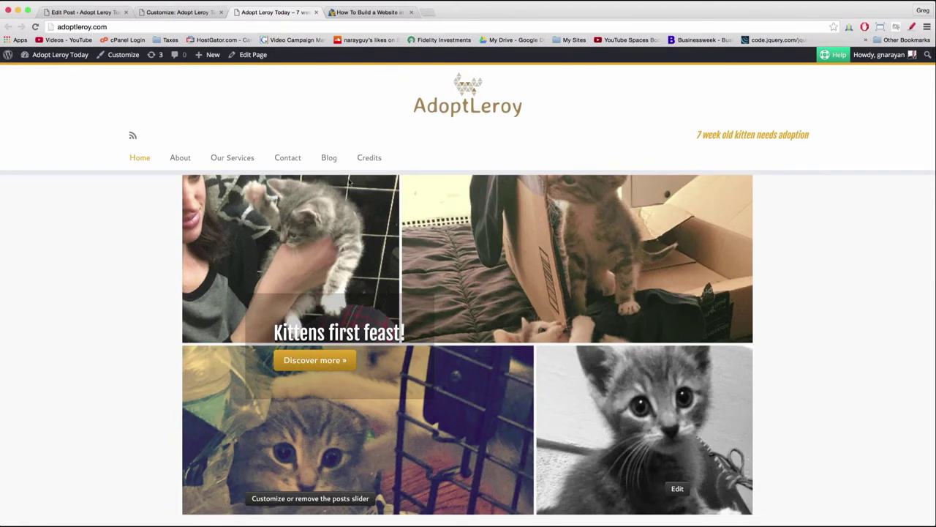
left_click(186, 13)
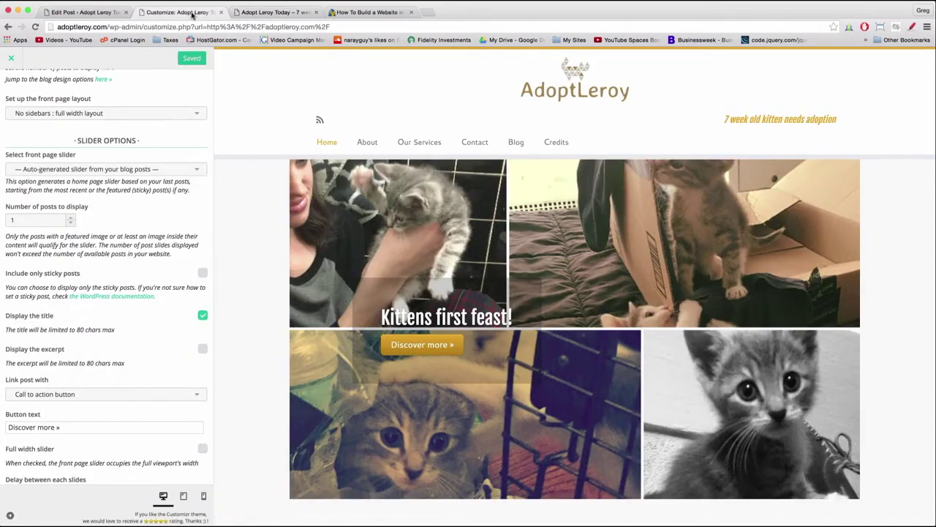
Step: Go back from the front page slider options to Advanced options > Custom CSS and focus its empty box
scroll(193, 278, "up", 5)
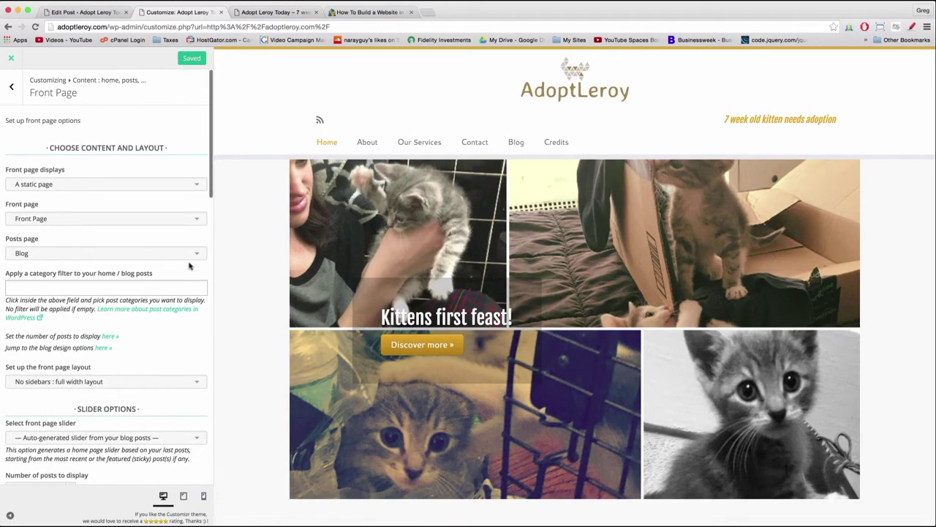
left_click(13, 88)
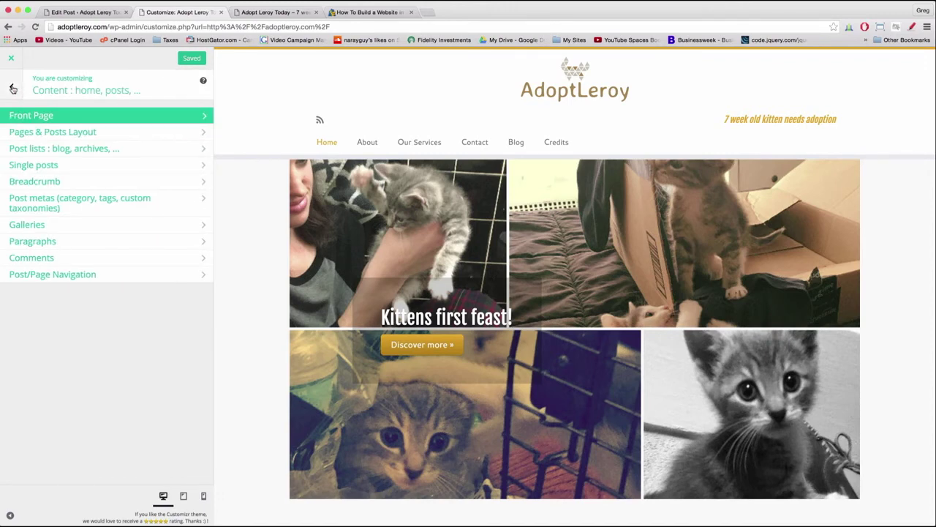
left_click(12, 87)
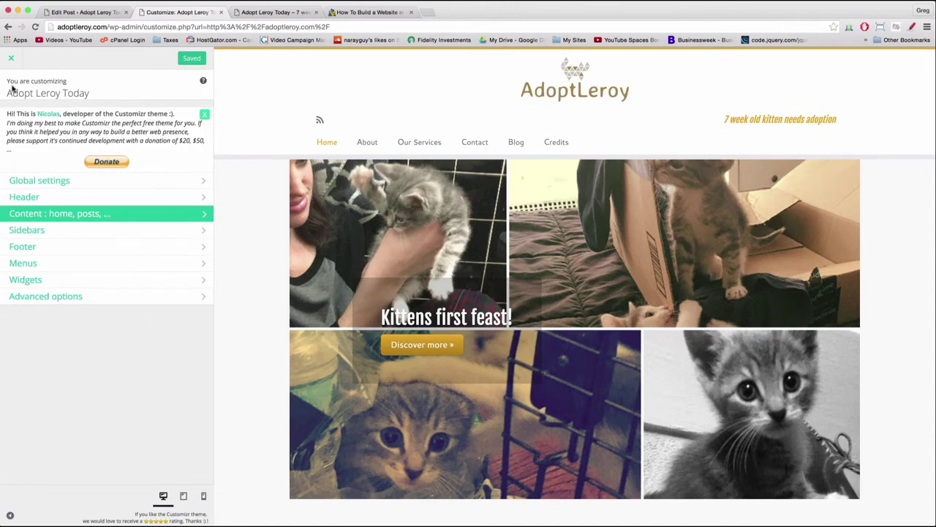
left_click(78, 294)
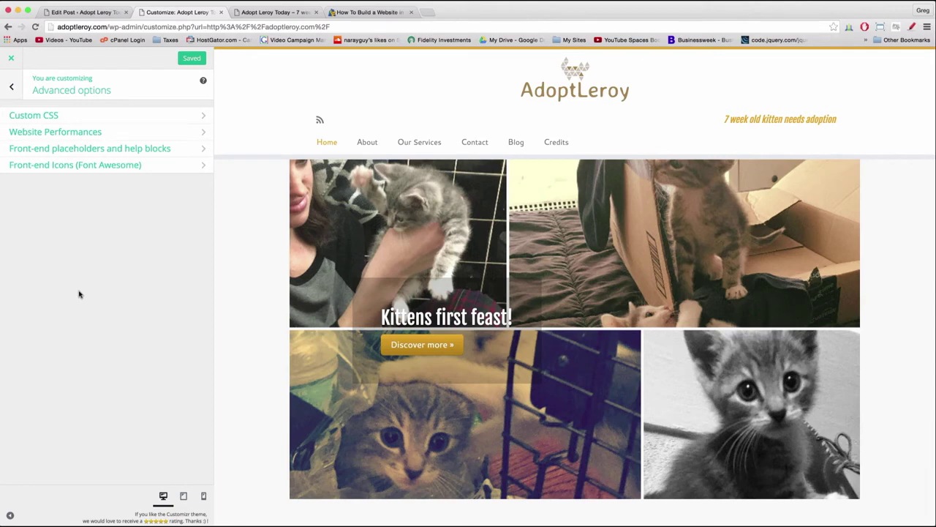
left_click(77, 119)
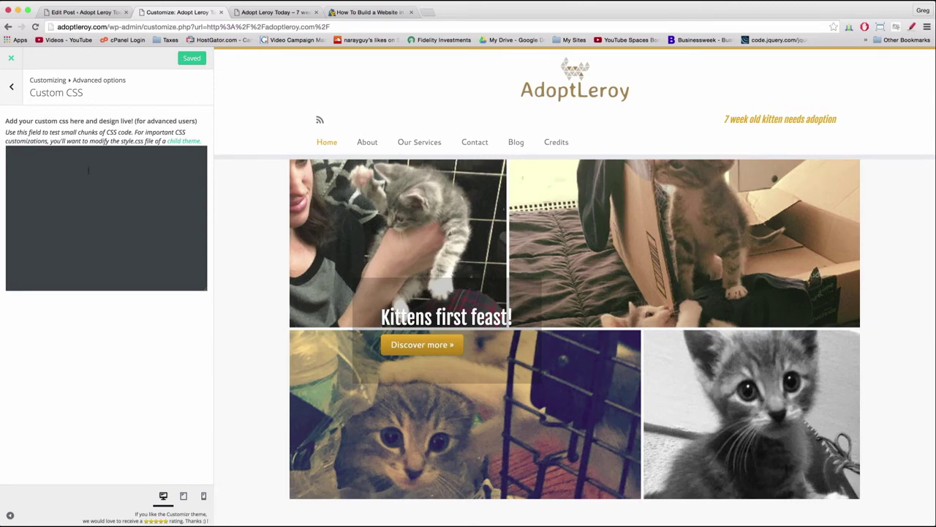
left_click(88, 170)
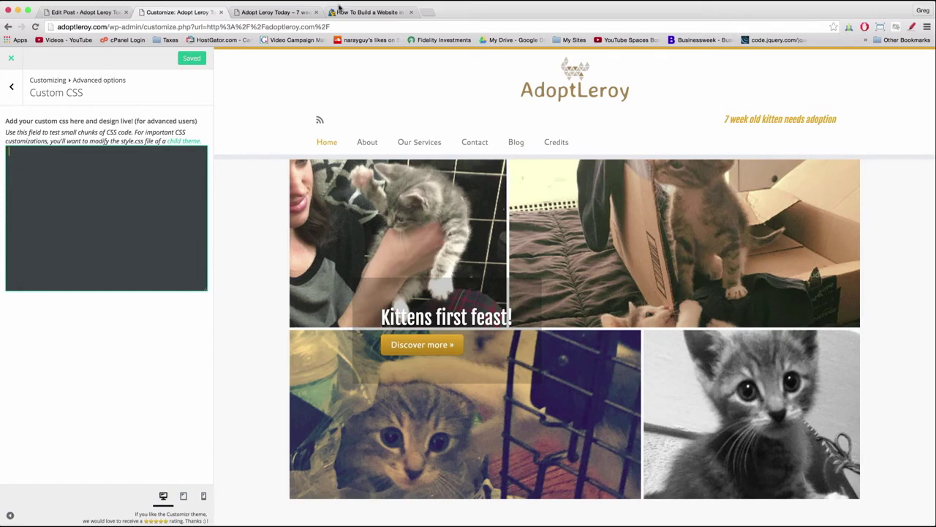
left_click(359, 16)
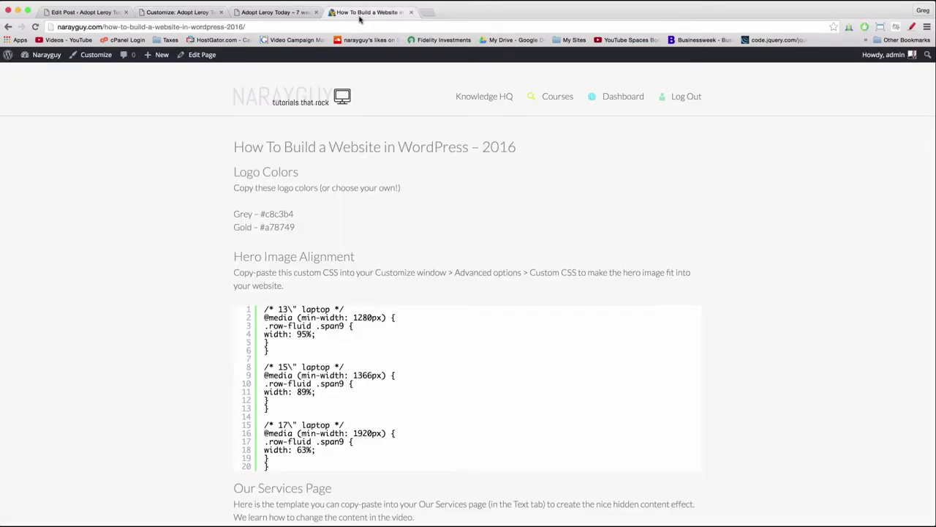
Step: Select and copy the 20-line Hero Image Alignment CSS from the tutorial page
scroll(436, 334, "down", 3)
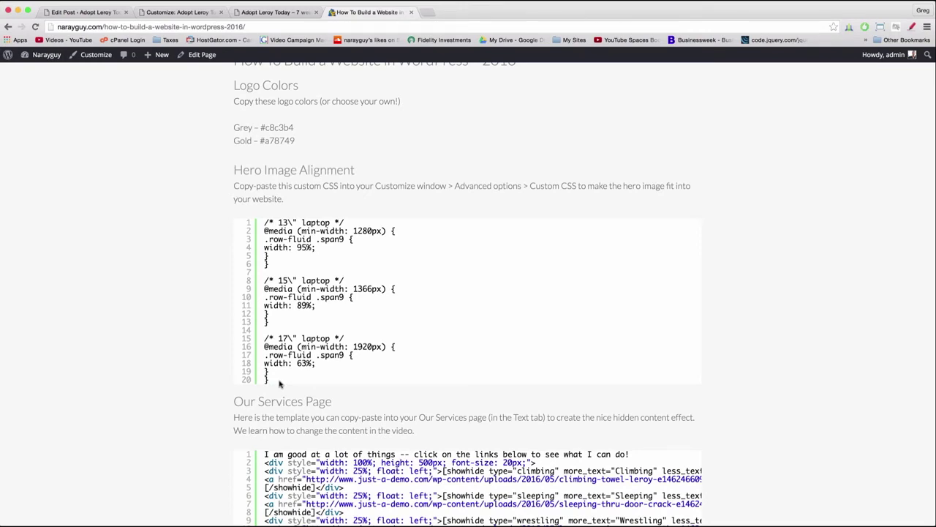
left_click_drag(269, 381, 303, 373)
double_click(303, 374)
scroll(133, 225, "up", 3)
left_click(133, 225)
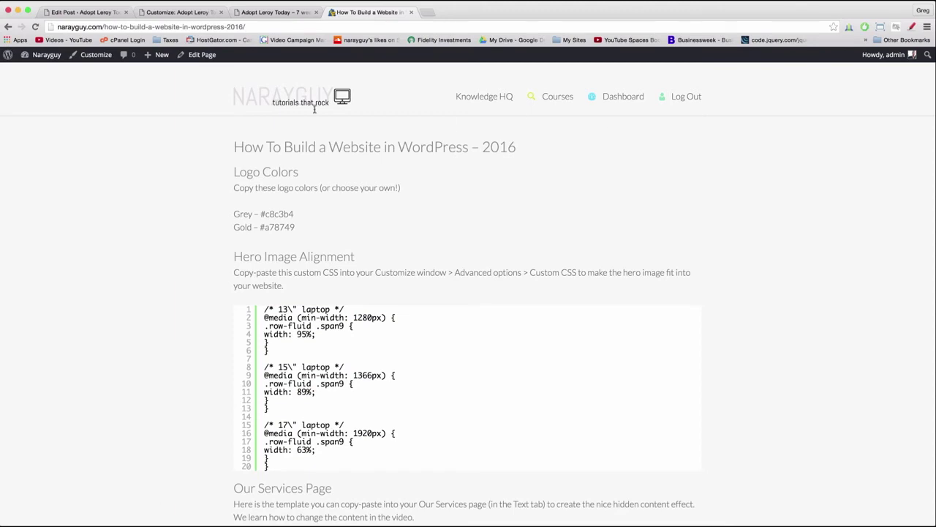
scroll(357, 261, "down", 3)
scroll(357, 262, "up", 3)
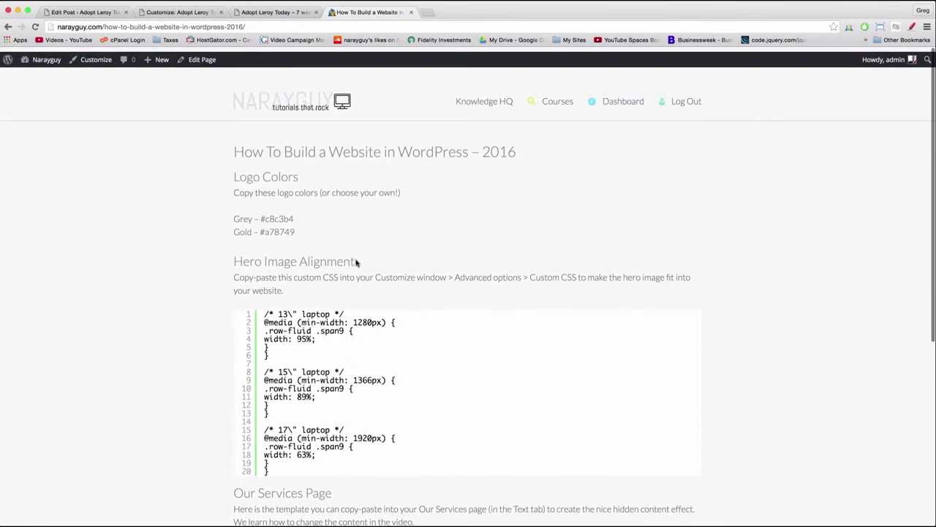
scroll(357, 262, "down", 3)
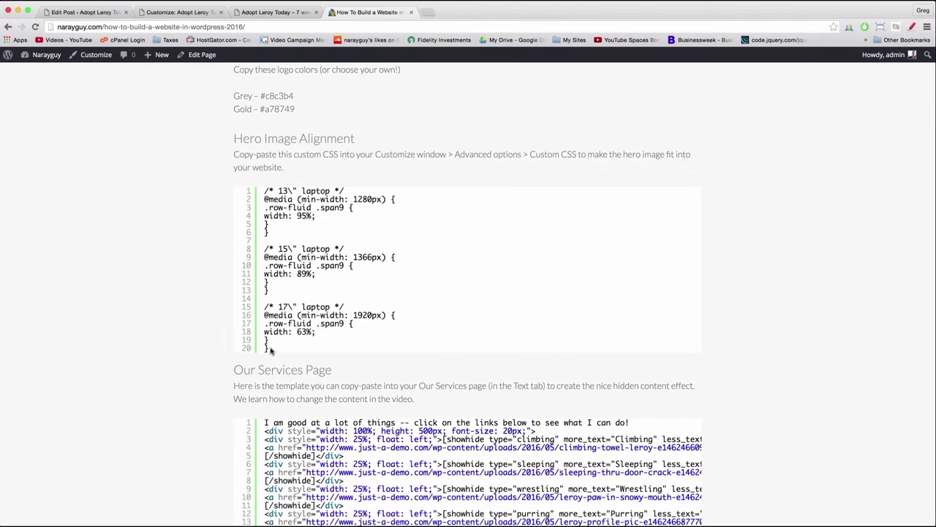
left_click_drag(270, 350, 260, 183)
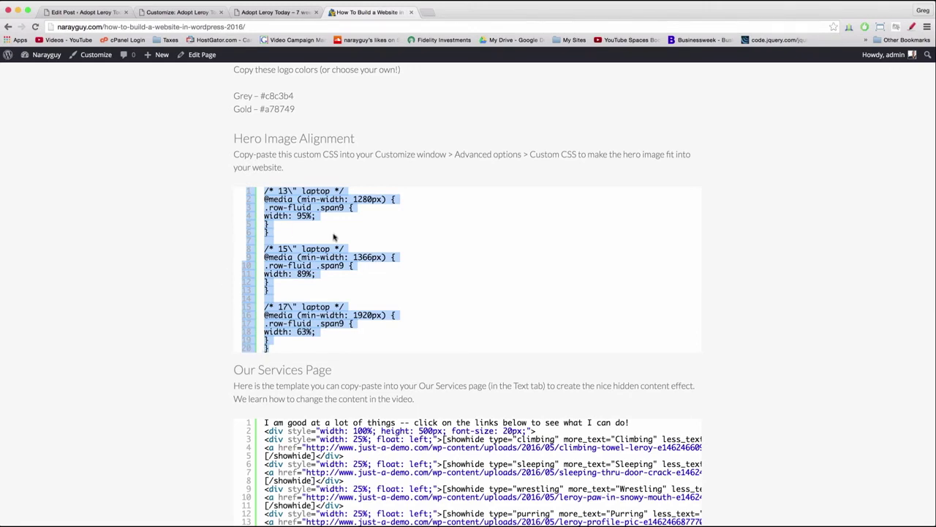
right_click(298, 199)
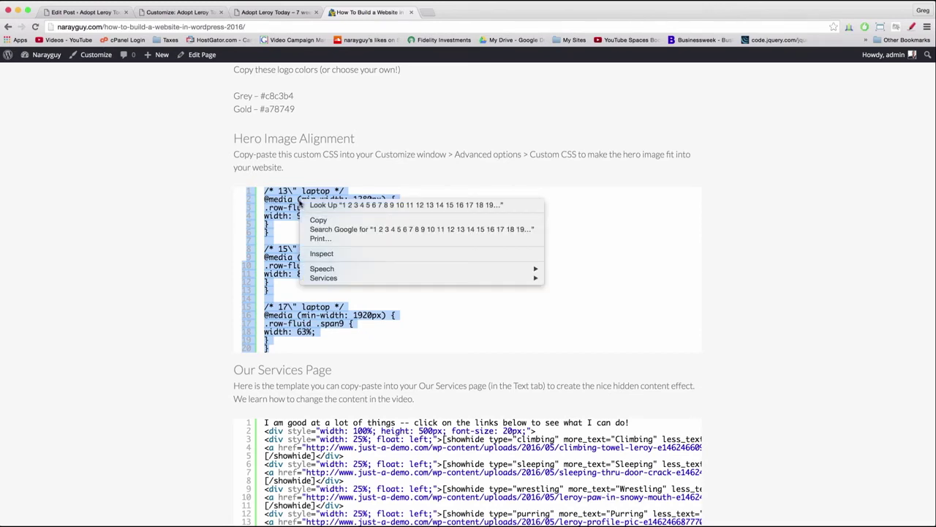
left_click(319, 220)
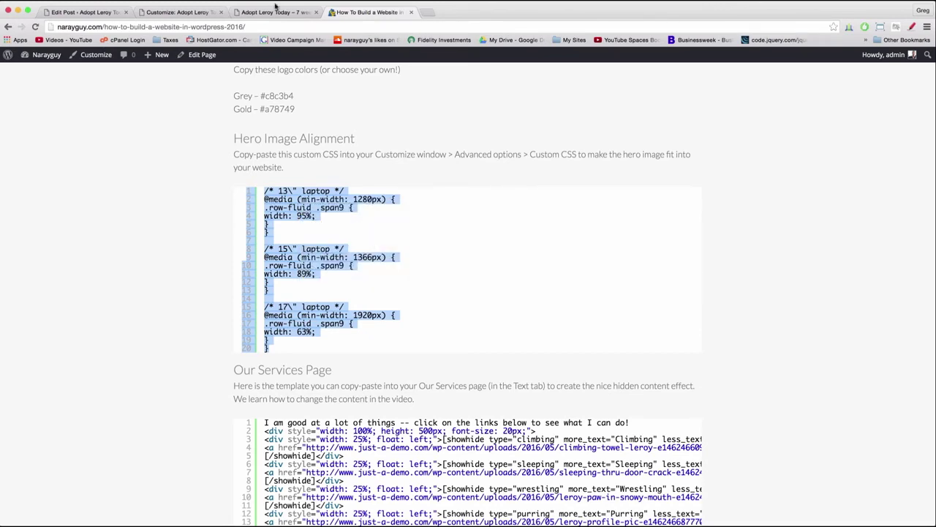
left_click(275, 12)
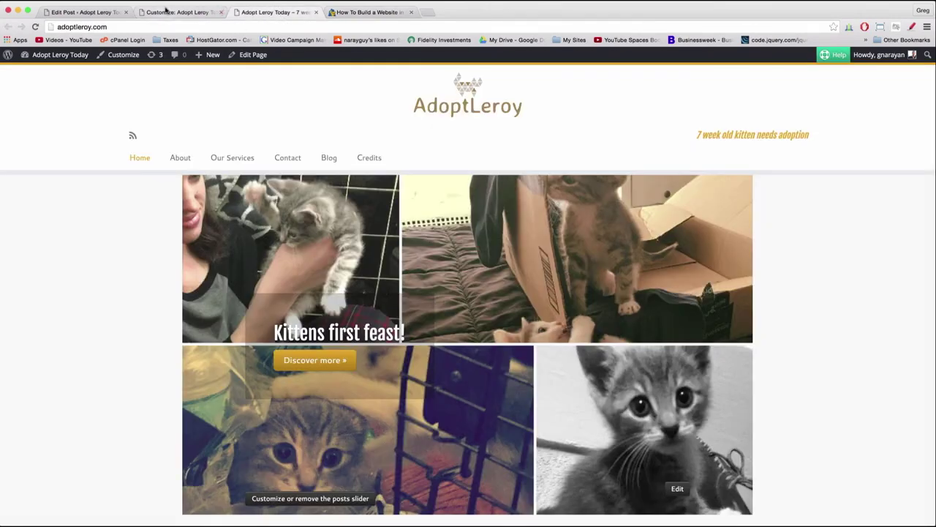
Step: Paste the copied Hero Image Alignment CSS into the empty Custom CSS box
left_click(166, 11)
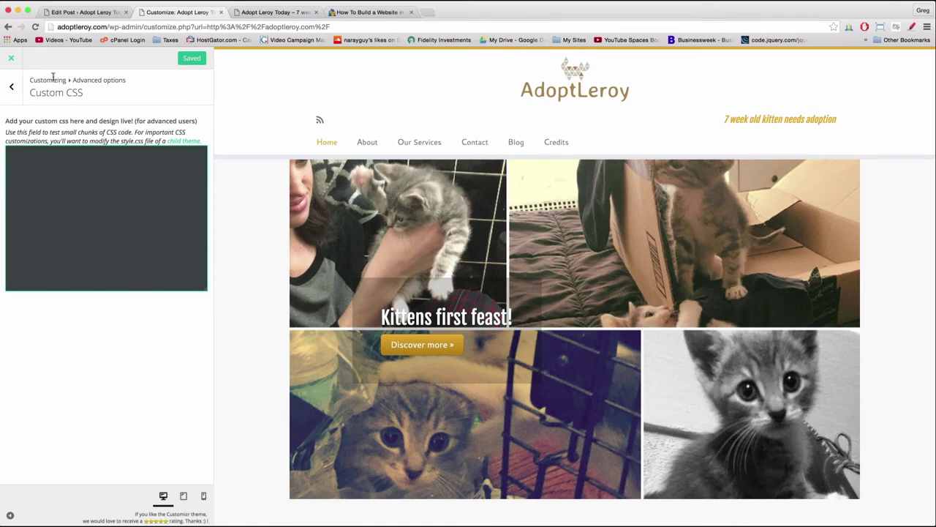
right_click(19, 163)
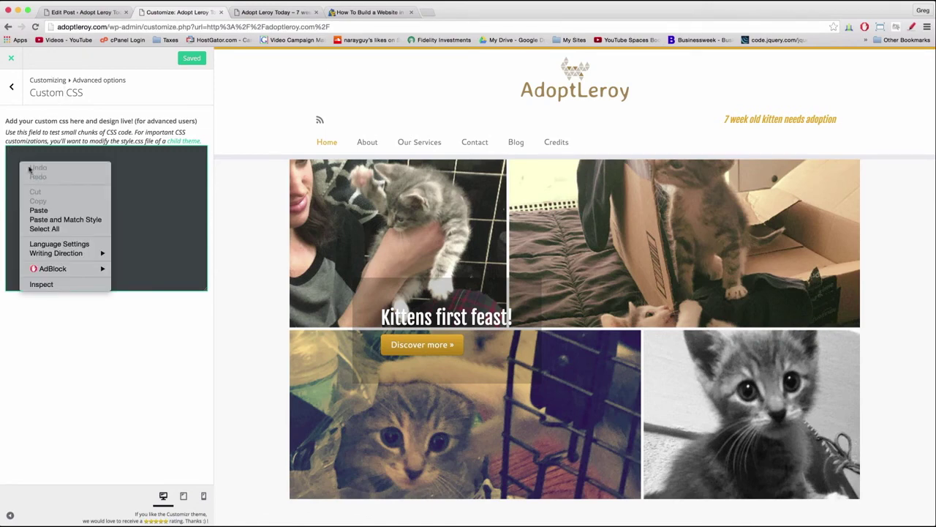
left_click(32, 208)
scroll(73, 234, "up", 8)
scroll(73, 235, "up", 5)
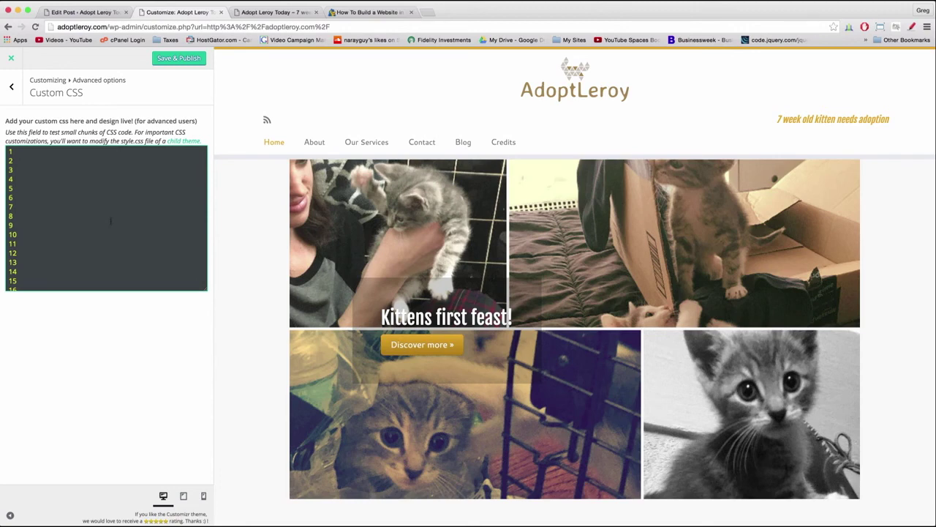
scroll(110, 221, "down", 5)
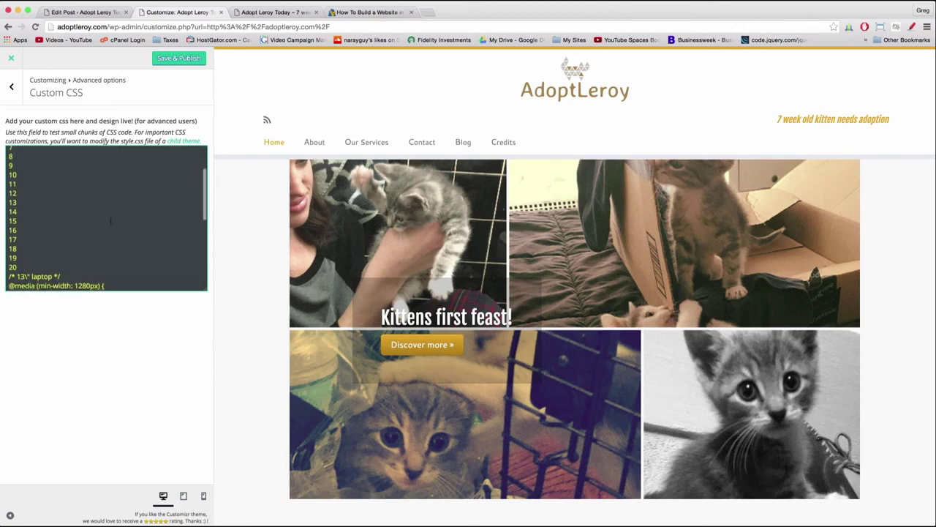
Step: Delete the blank lines above the pasted CSS so the code starts on the first line
left_click_drag(16, 258, 12, 164)
left_click(40, 238)
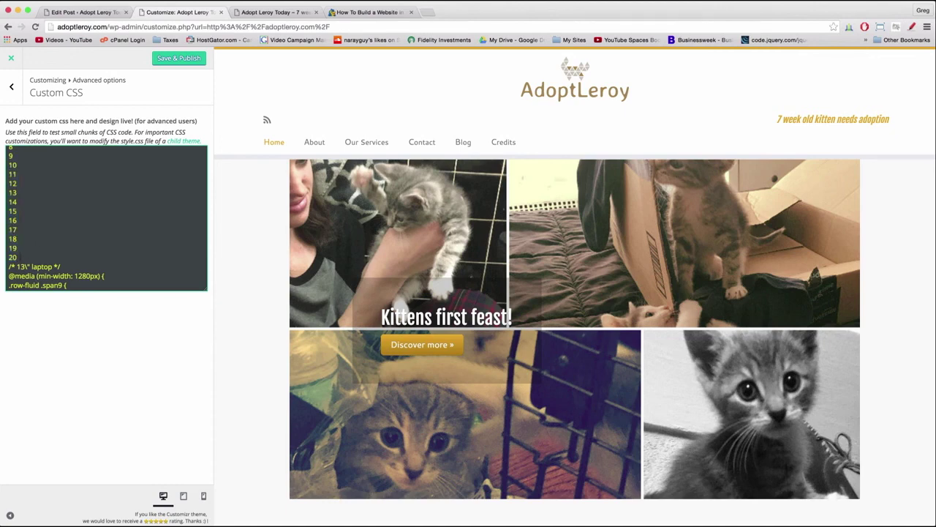
left_click_drag(13, 258, 9, 150)
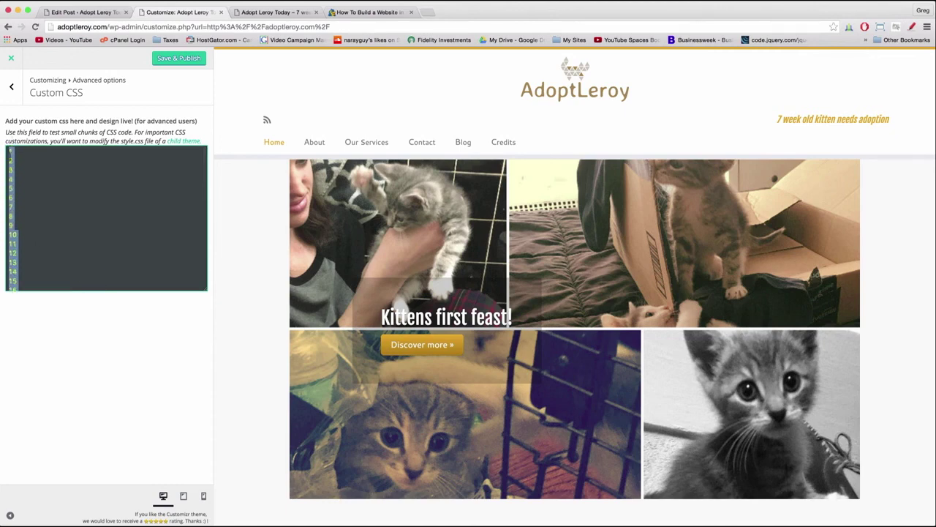
left_click(30, 157)
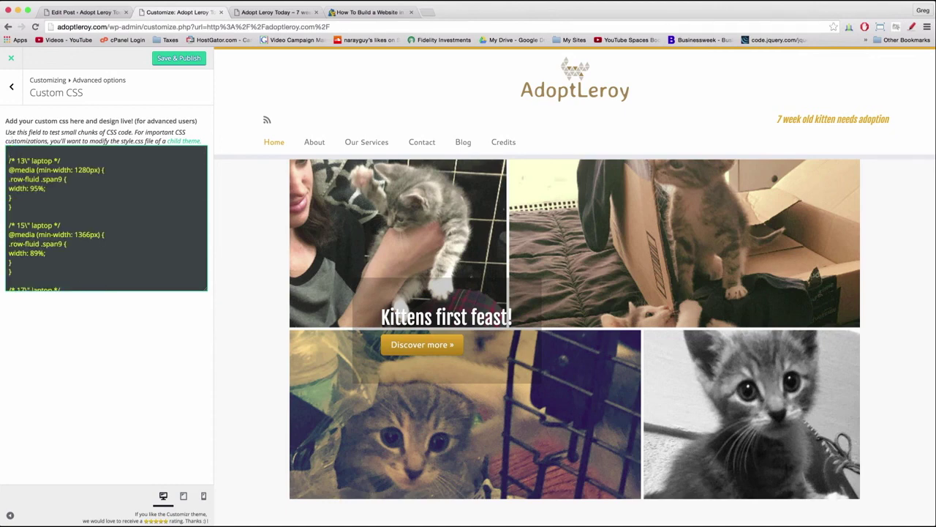
key("Delete")
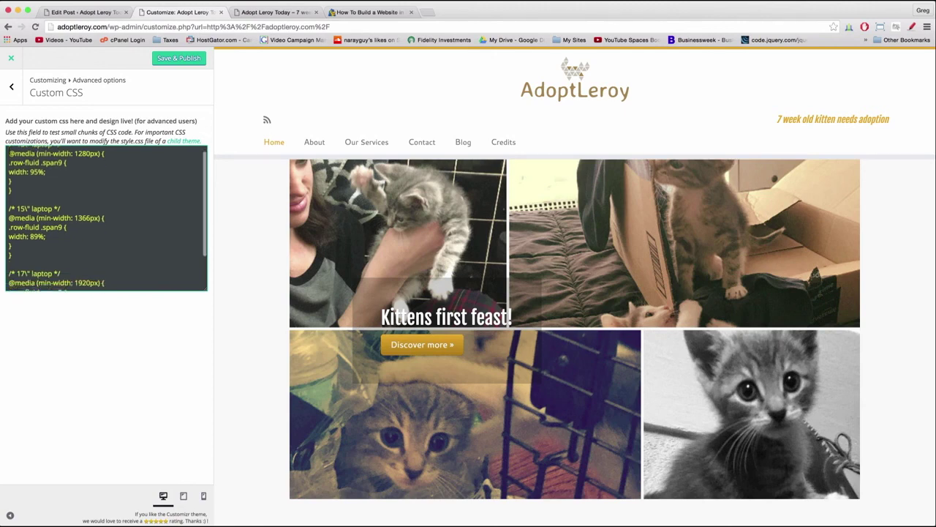
scroll(106, 220, "down", 2)
scroll(106, 219, "up", 2)
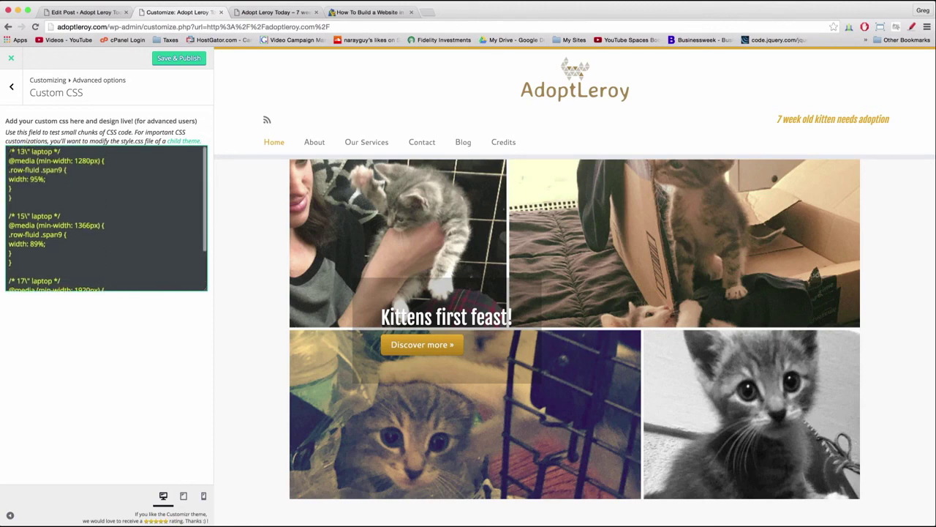
Step: Save & Publish the hero-alignment custom CSS
left_click(369, 11)
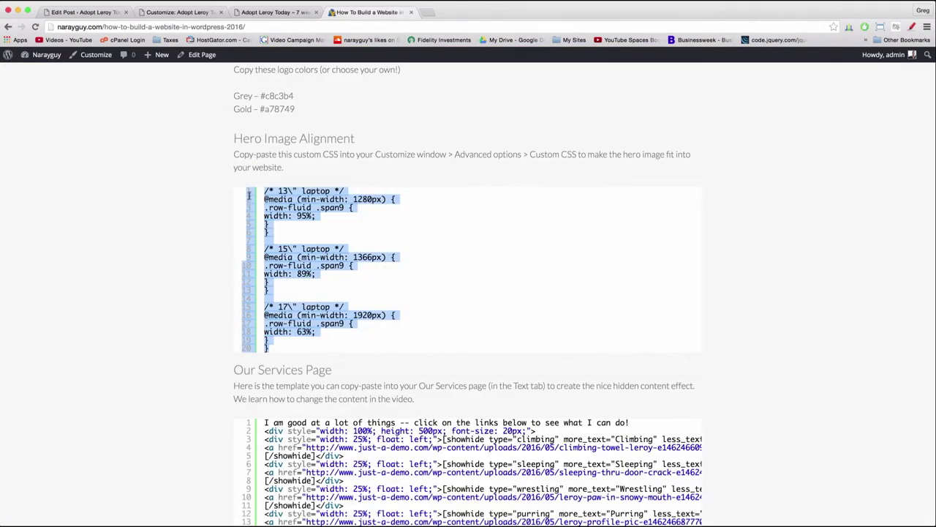
left_click(188, 12)
left_click(173, 58)
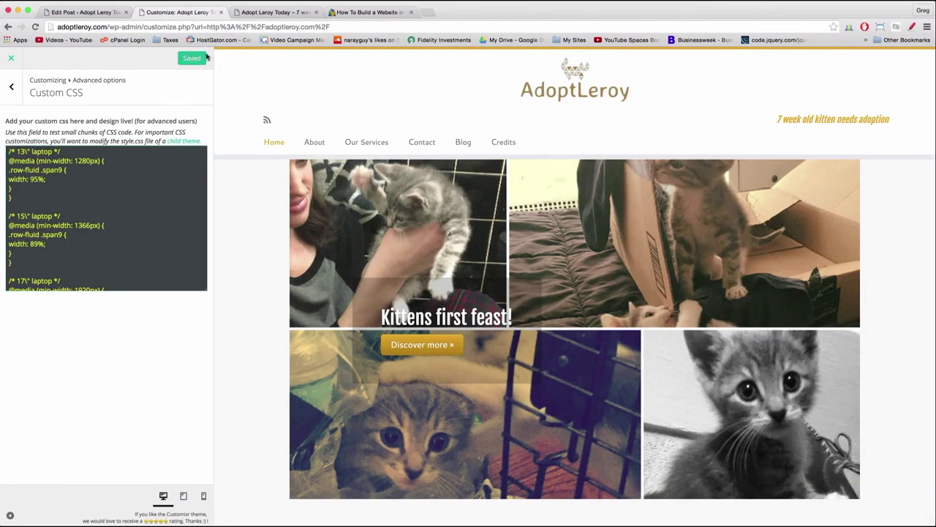
left_click(276, 13)
Step: Reload the live AdoptLeroy front page and scroll to see the narrowed kitten collage hero
left_click(281, 27)
key("Return")
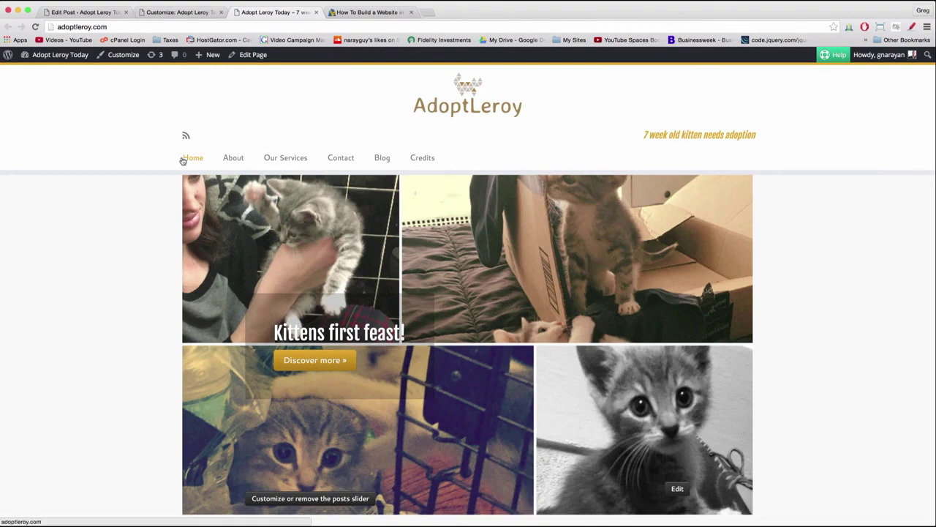
scroll(174, 229, "down", 5)
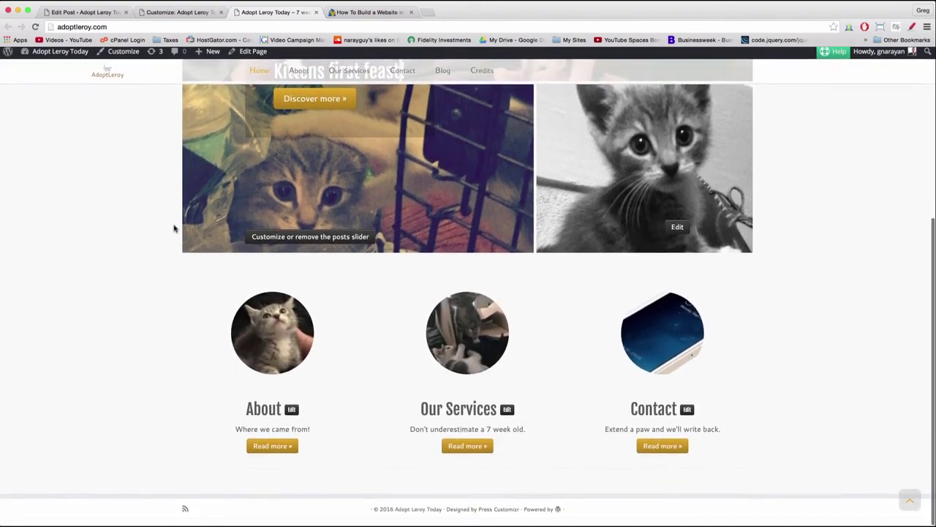
scroll(174, 228, "up", 5)
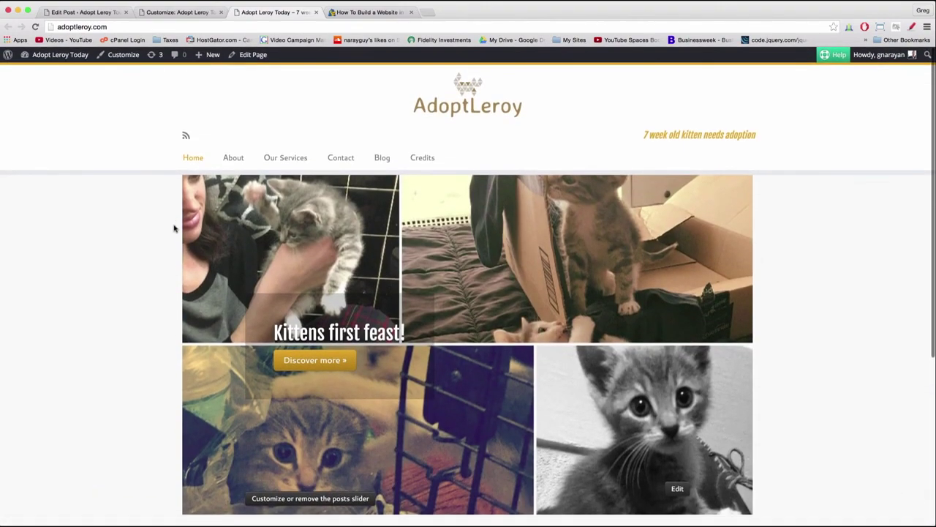